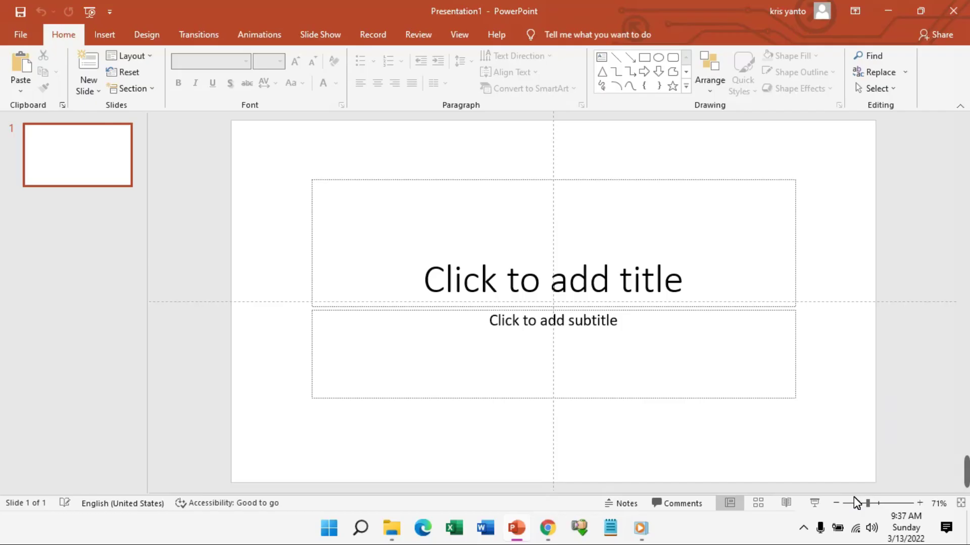
- Drag a selection box over the empty title and subtitle placeholders on Presentation1's title slide
{"action": "left_click_drag", "start_coordinate": [859, 503], "coordinate": [840, 505]}
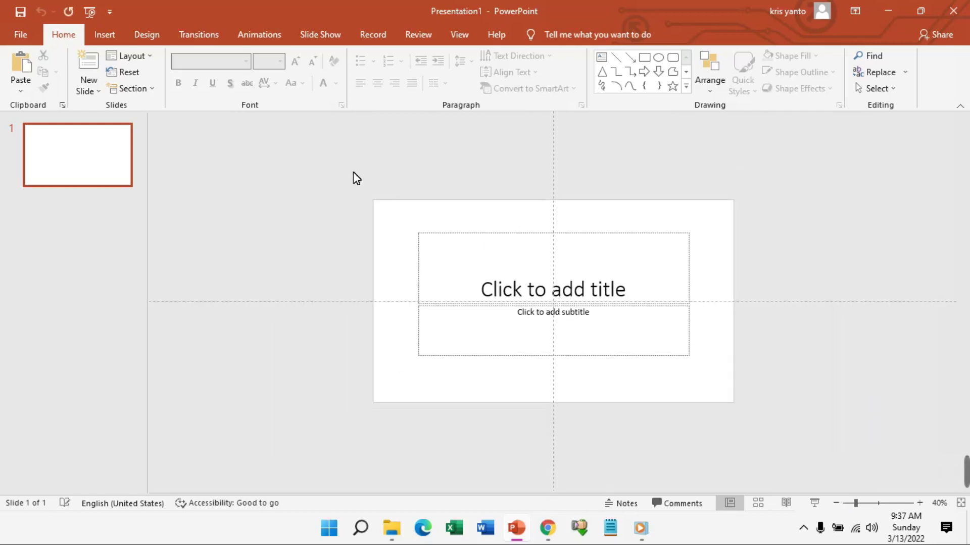
- Delete the title and subtitle placeholders and give the slide a solid black background
{"action": "left_click_drag", "start_coordinate": [345, 171], "coordinate": [800, 427]}
{"action": "key", "text": "Delete"}
{"action": "right_click", "coordinate": [465, 263]}
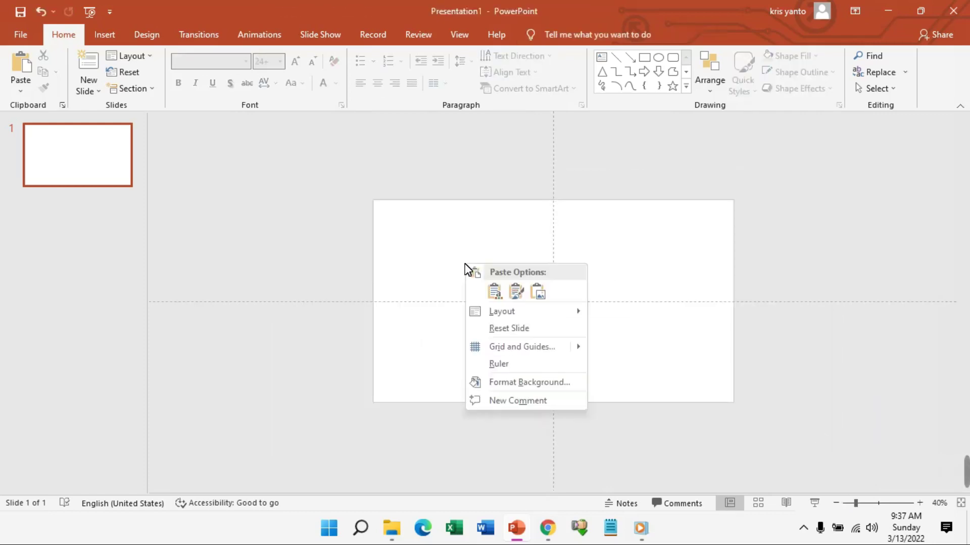
{"action": "left_click", "coordinate": [530, 383]}
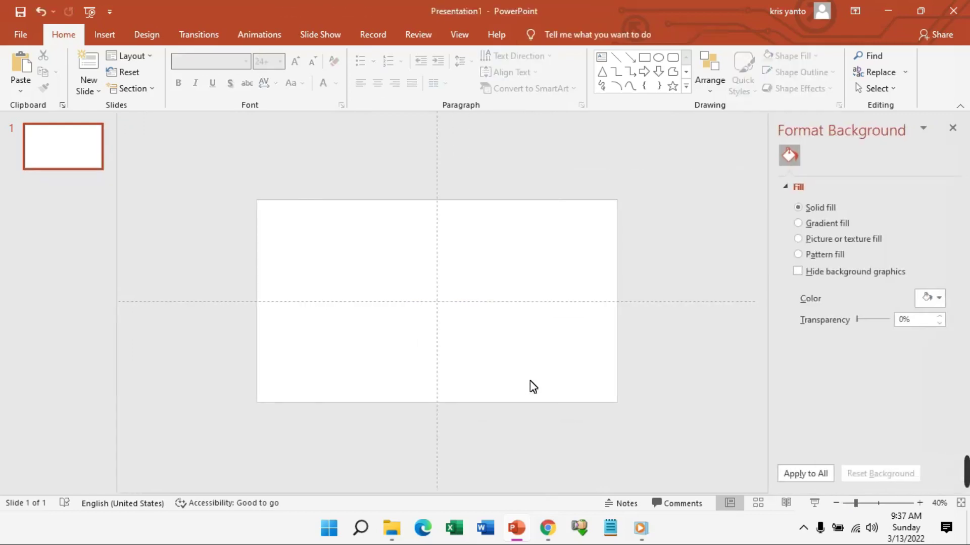
{"action": "left_click", "coordinate": [933, 298]}
{"action": "left_click", "coordinate": [868, 347]}
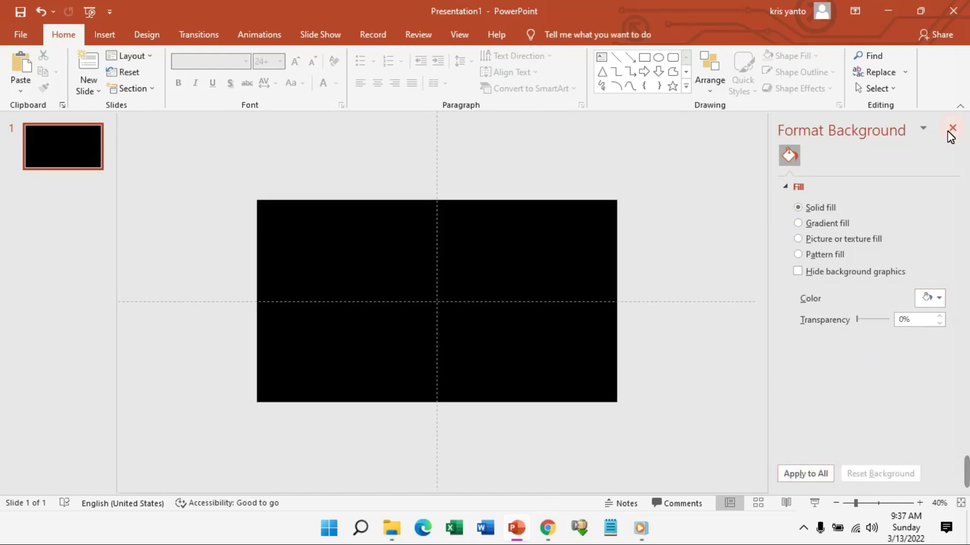
{"action": "left_click", "coordinate": [953, 127]}
- Draw a six-point star and centre it on the slide
{"action": "left_click", "coordinate": [101, 37]}
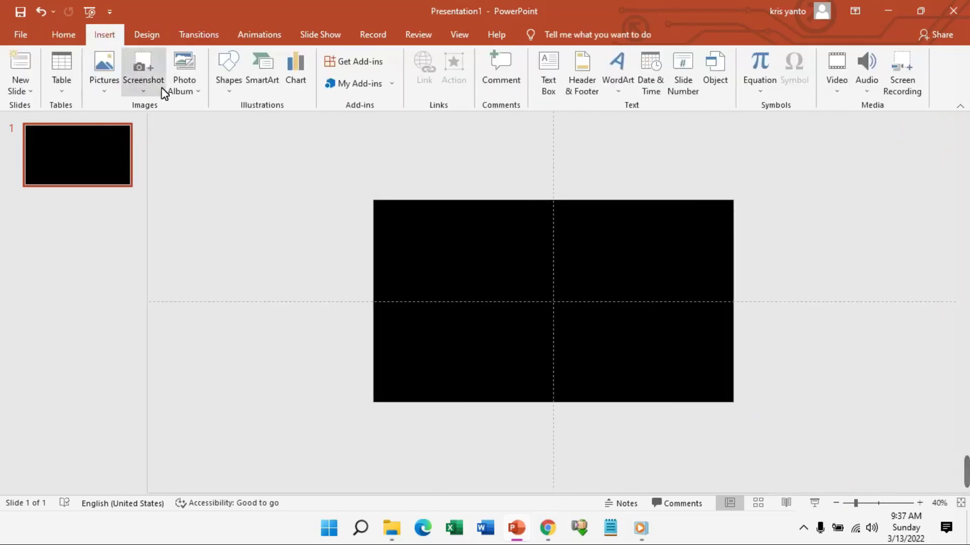
{"action": "left_click", "coordinate": [229, 85]}
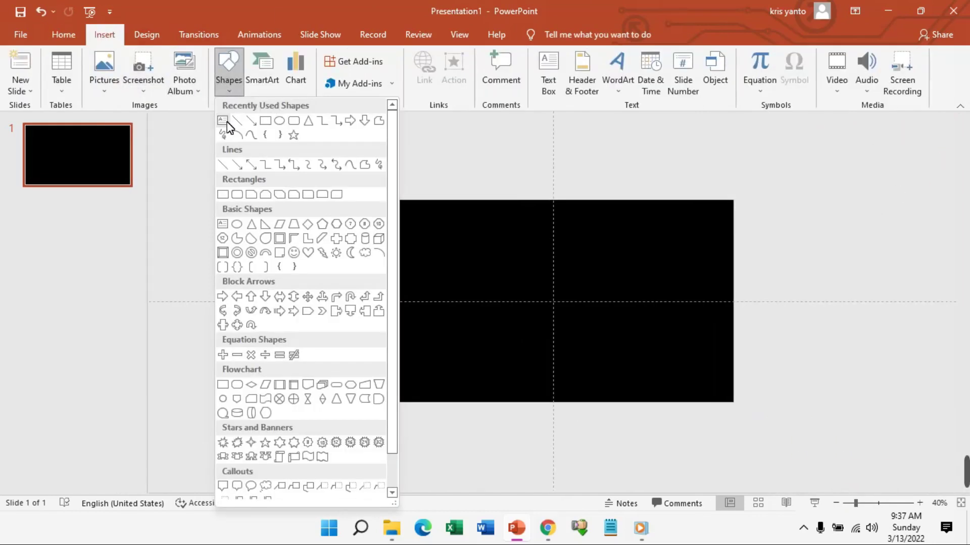
{"action": "left_click", "coordinate": [281, 442]}
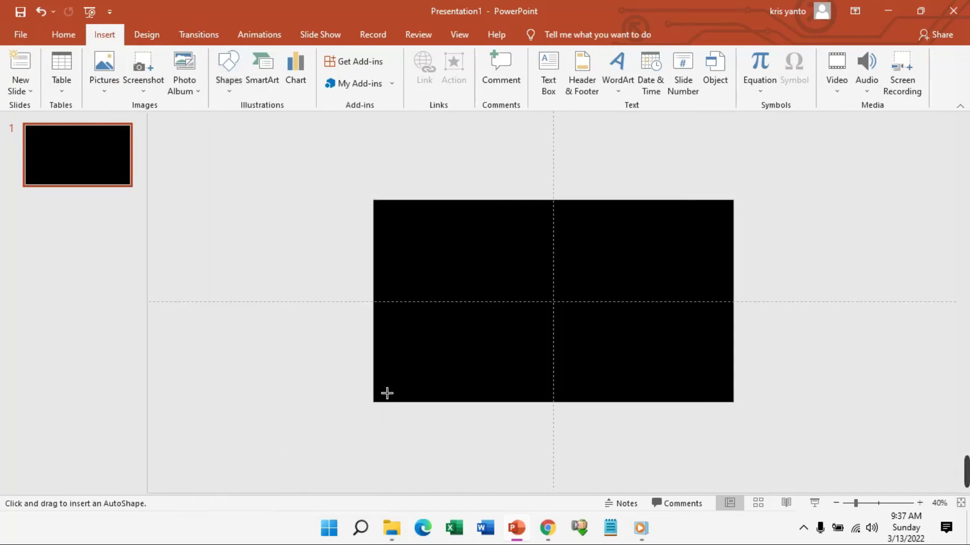
{"action": "left_click_drag", "start_coordinate": [473, 244], "coordinate": [612, 382]}
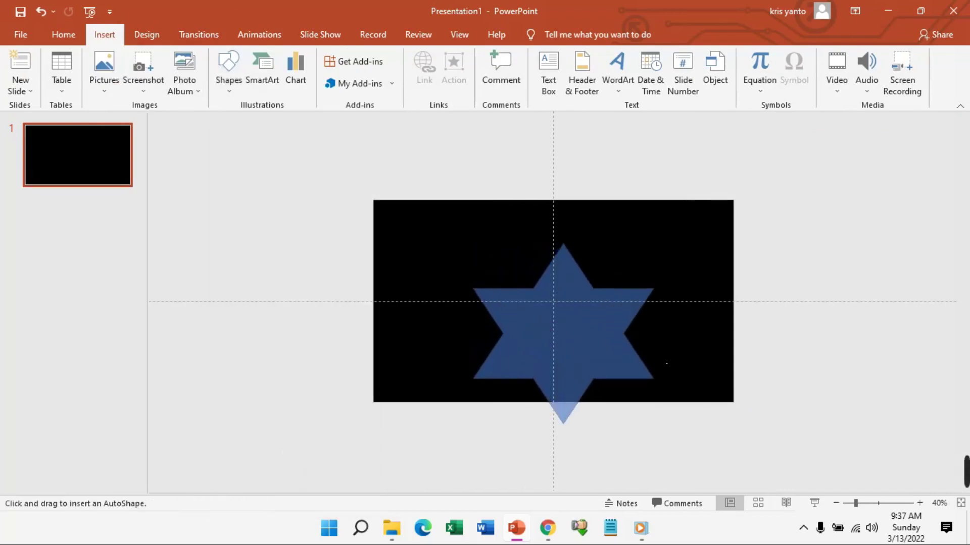
{"action": "left_click_drag", "start_coordinate": [552, 323], "coordinate": [559, 311]}
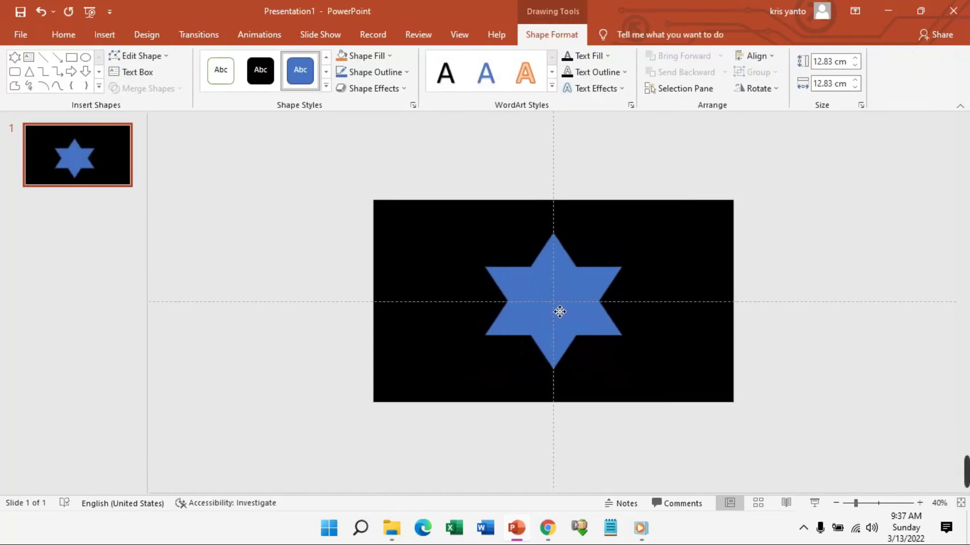
- Make the star white with no outline and resize it to 8.89 cm
{"action": "left_click", "coordinate": [389, 55]}
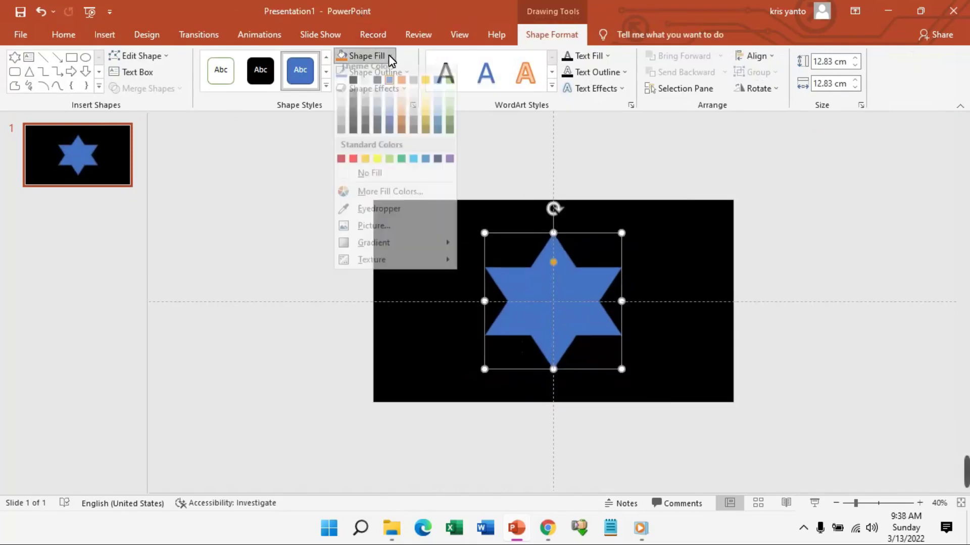
{"action": "left_click", "coordinate": [342, 87]}
{"action": "left_click", "coordinate": [369, 71]}
{"action": "left_click", "coordinate": [360, 200]}
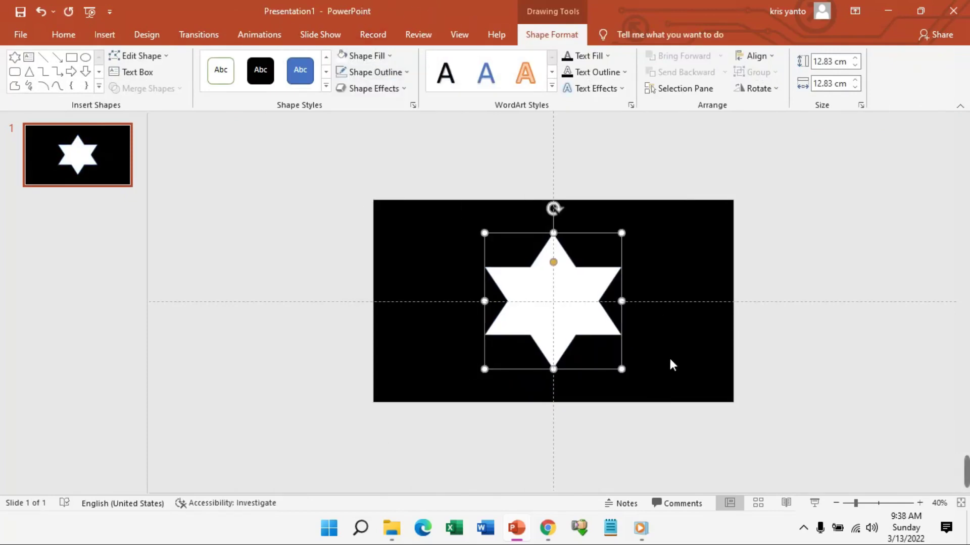
{"action": "mouse_move", "coordinate": [623, 370]}
{"action": "left_mouse_down"}
{"action": "mouse_move", "coordinate": [591, 339]}
{"action": "mouse_move", "coordinate": [603, 357]}
{"action": "left_mouse_up"}
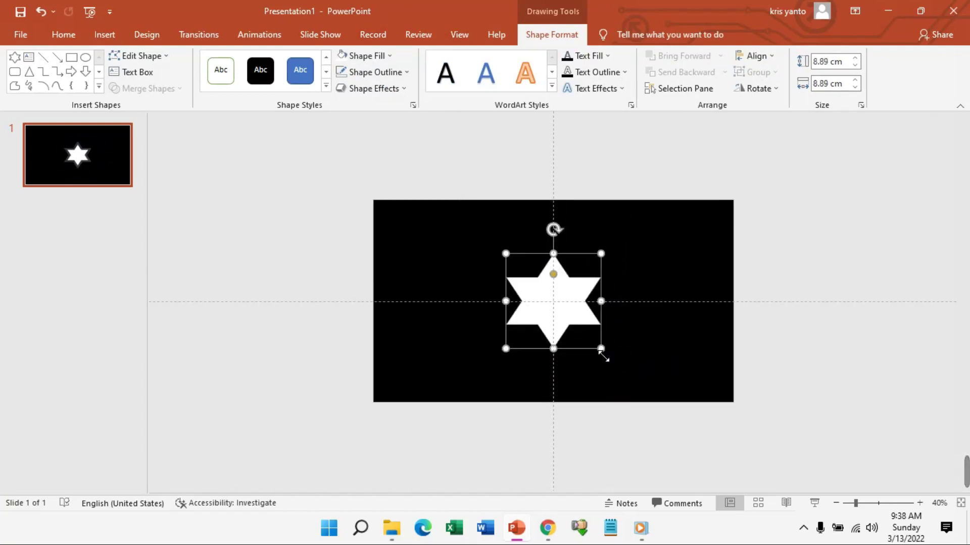
{"action": "left_click", "coordinate": [765, 245]}
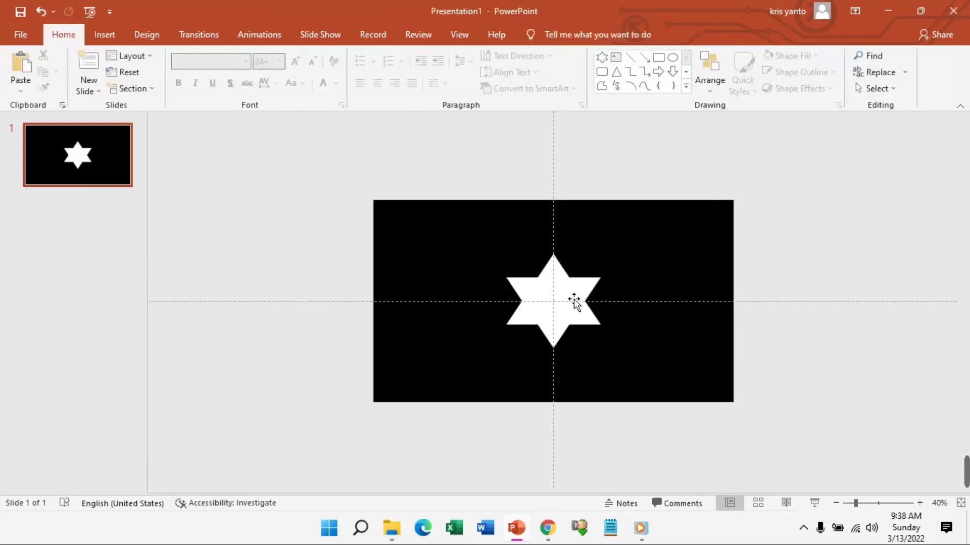
- Enlarge the white star to 12.5 cm and paste a copy of it
{"action": "left_click", "coordinate": [586, 323]}
{"action": "mouse_move", "coordinate": [601, 349]}
{"action": "left_mouse_down"}
{"action": "mouse_move", "coordinate": [623, 376]}
{"action": "mouse_move", "coordinate": [621, 369]}
{"action": "left_mouse_up"}
{"action": "right_click", "coordinate": [585, 299]}
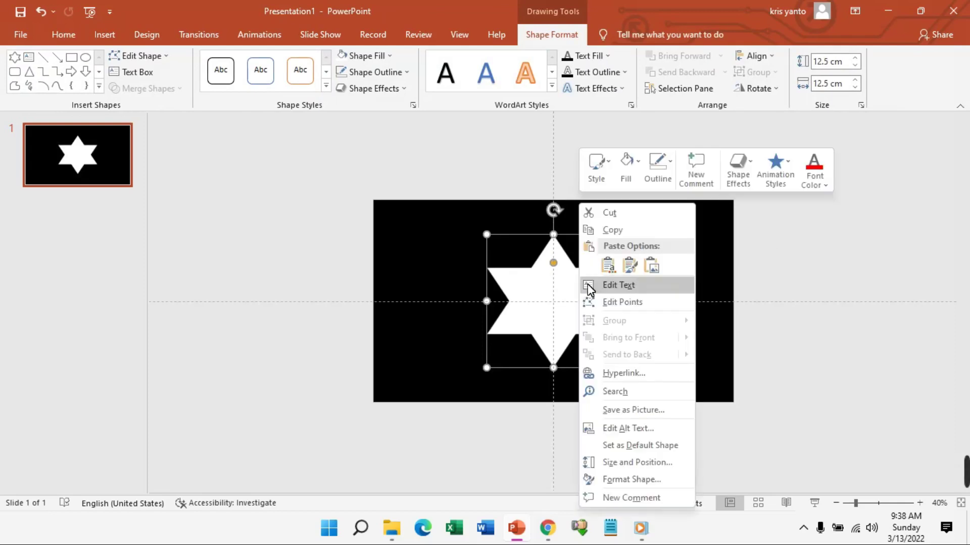
{"action": "left_click", "coordinate": [616, 232]}
{"action": "right_click", "coordinate": [761, 226]}
{"action": "left_click", "coordinate": [799, 253]}
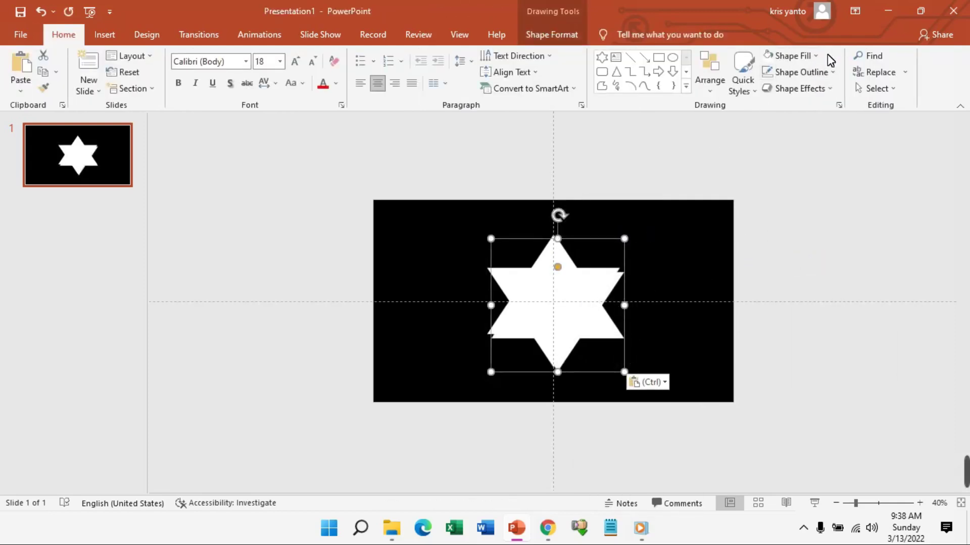
- Centre the copy, enlarge it to 16.53 cm and send it to the back
{"action": "left_click", "coordinate": [545, 36]}
{"action": "left_click", "coordinate": [760, 56]}
{"action": "left_click", "coordinate": [778, 91]}
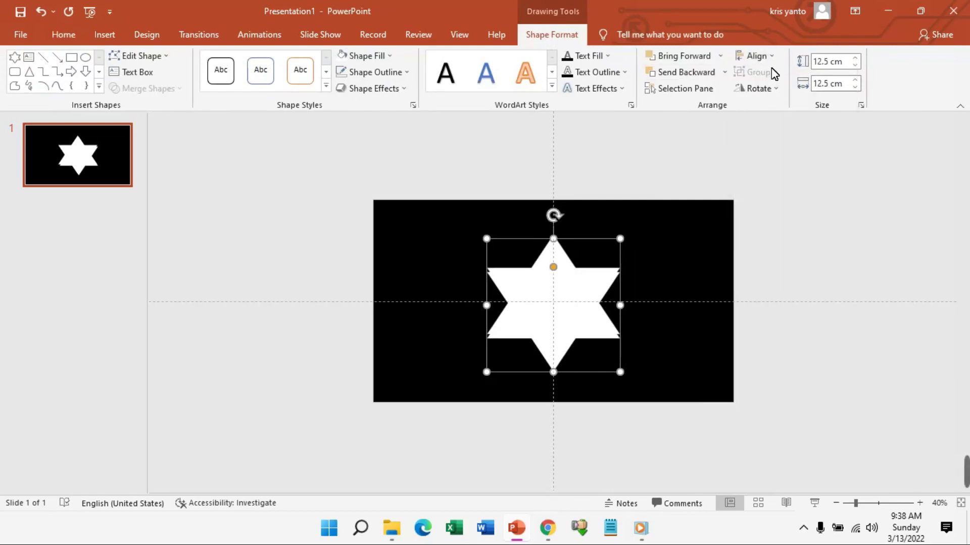
{"action": "left_click", "coordinate": [756, 56]}
{"action": "left_click", "coordinate": [641, 305]}
{"action": "left_click_drag", "start_coordinate": [620, 372], "coordinate": [651, 399]}
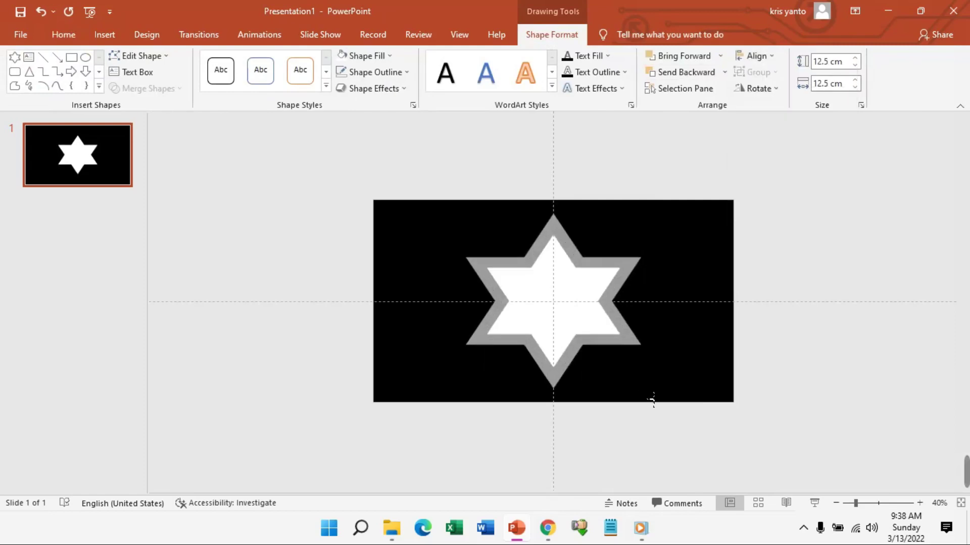
{"action": "right_click", "coordinate": [615, 334]}
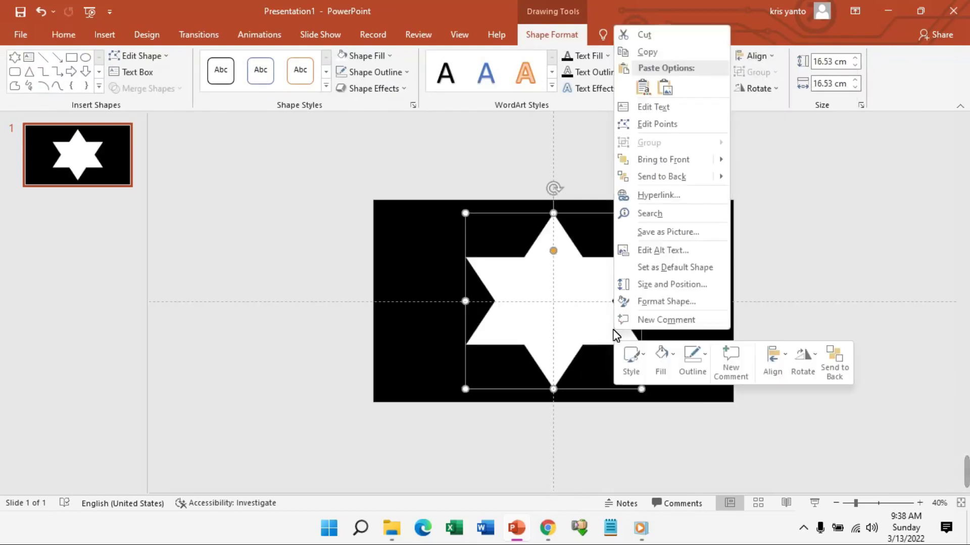
{"action": "left_click", "coordinate": [651, 178]}
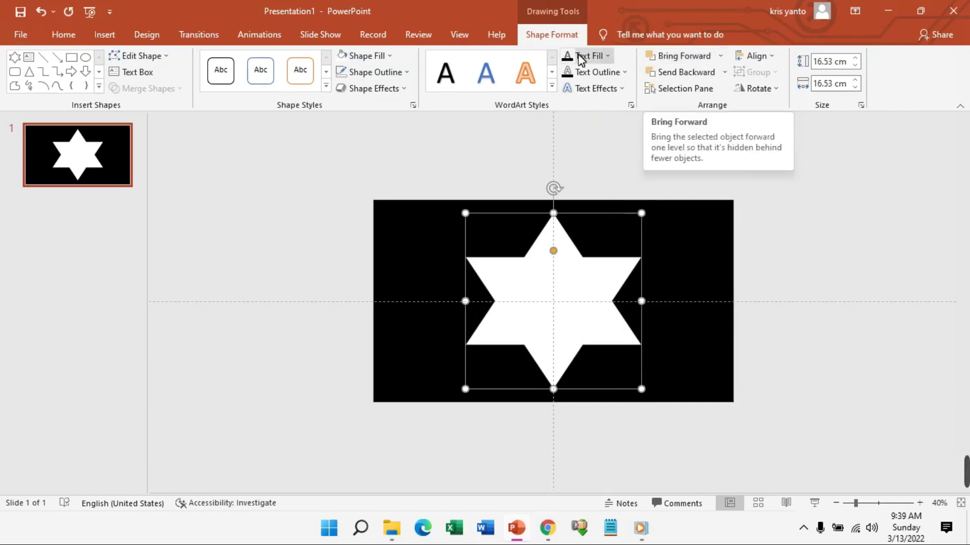
- Fill the larger star light blue and copy the white star again
{"action": "left_click", "coordinate": [390, 55]}
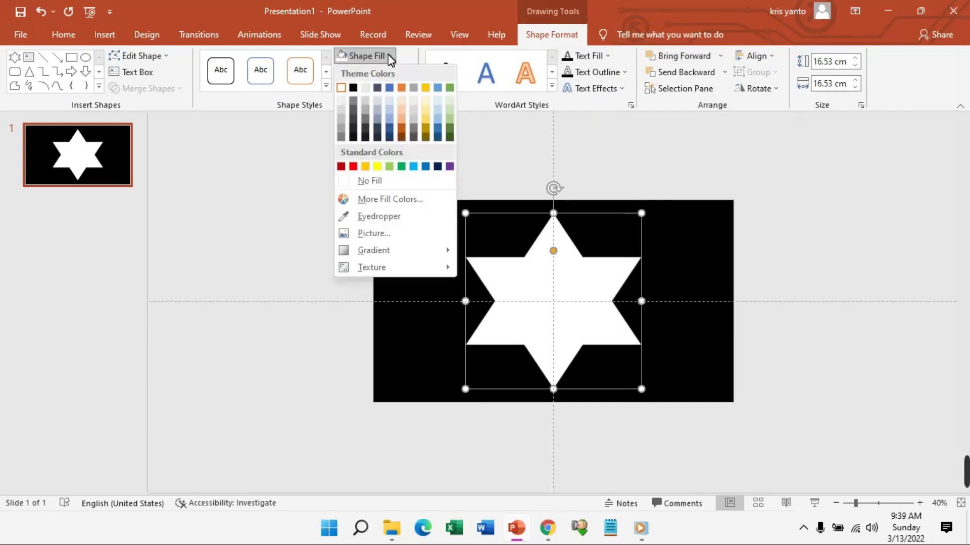
{"action": "left_click", "coordinate": [437, 101]}
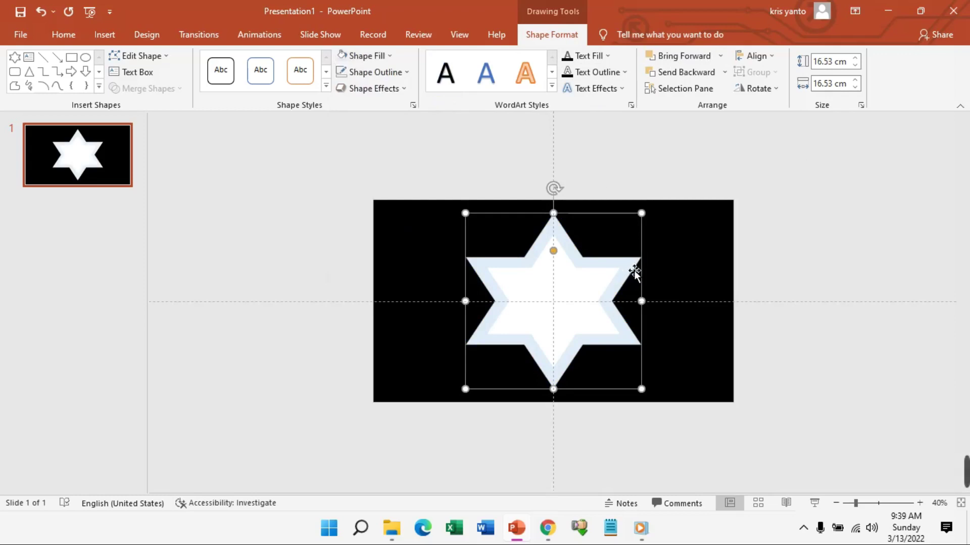
{"action": "right_click", "coordinate": [589, 292]}
{"action": "left_click", "coordinate": [613, 230]}
- Paste another star copy and align it centre and middle on the slide
{"action": "right_click", "coordinate": [807, 228]}
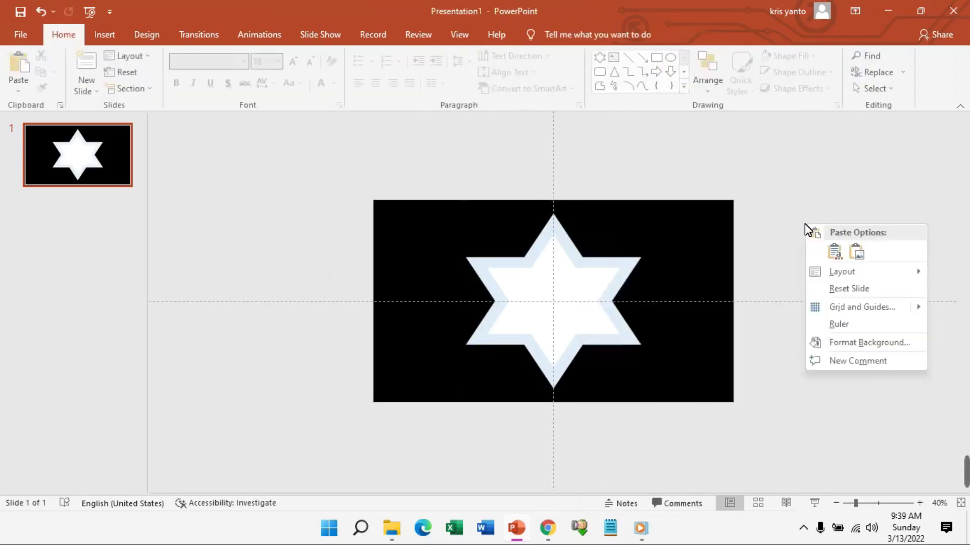
{"action": "left_click", "coordinate": [834, 250]}
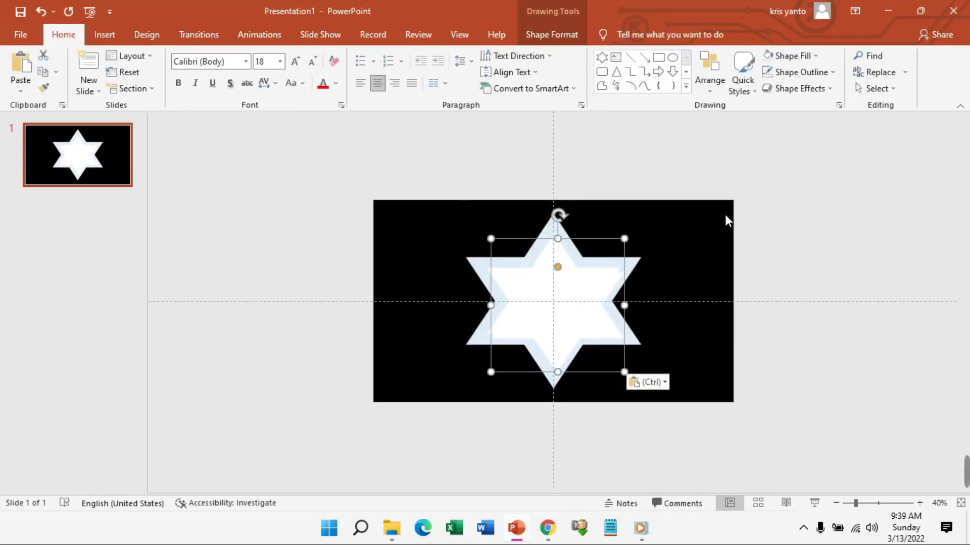
{"action": "left_click", "coordinate": [551, 34]}
{"action": "left_click", "coordinate": [756, 55]}
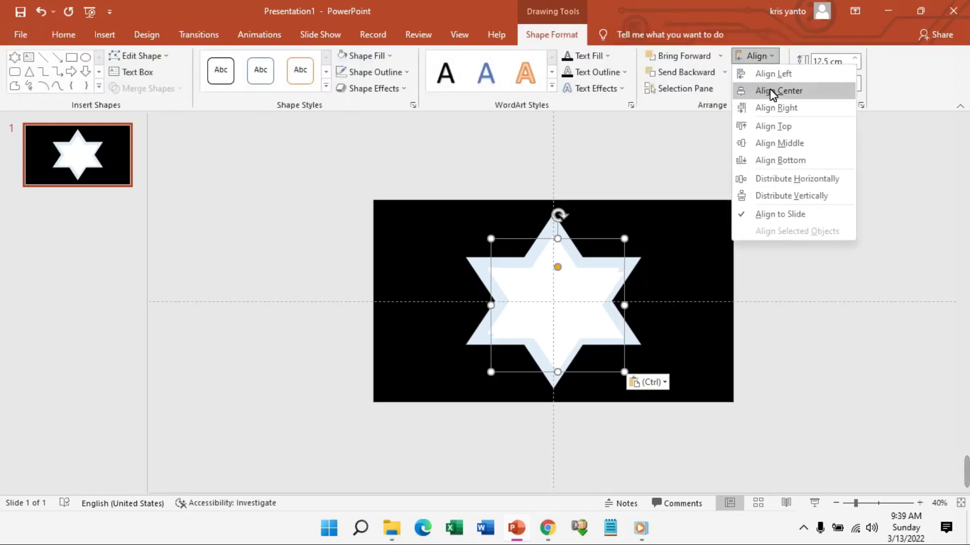
{"action": "left_click", "coordinate": [772, 90]}
{"action": "left_click", "coordinate": [756, 56]}
{"action": "left_click", "coordinate": [779, 143]}
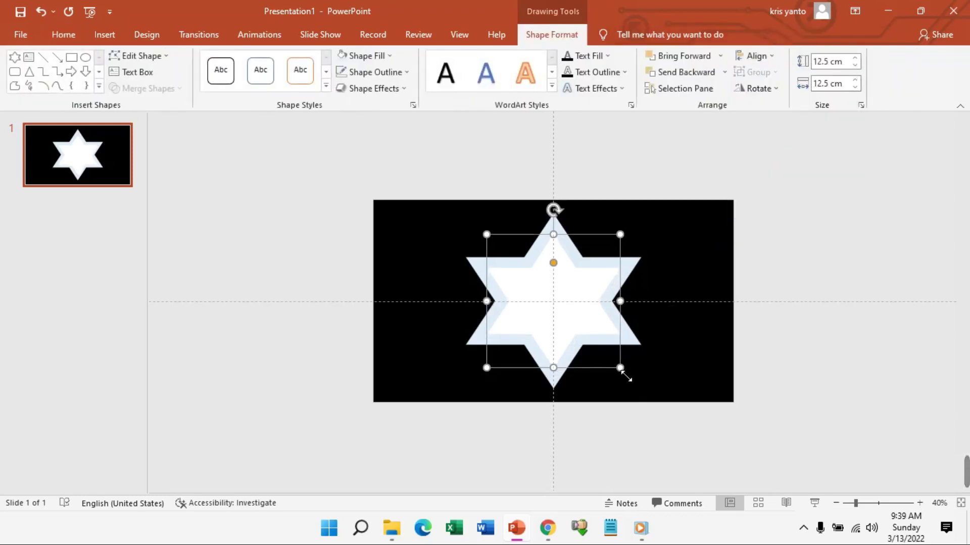
- Fill the copy light peach, enlarge it to 21.86 cm and send it to the back
{"action": "left_click", "coordinate": [389, 56]}
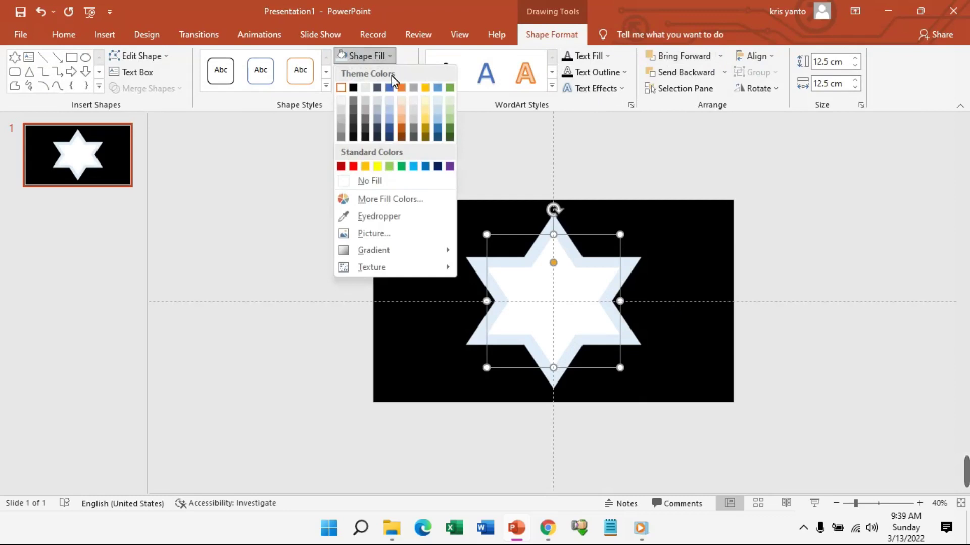
{"action": "left_click", "coordinate": [401, 100]}
{"action": "mouse_move", "coordinate": [621, 370]}
{"action": "left_mouse_down"}
{"action": "mouse_move", "coordinate": [674, 433]}
{"action": "mouse_move", "coordinate": [666, 426]}
{"action": "left_mouse_up"}
{"action": "right_click", "coordinate": [628, 336]}
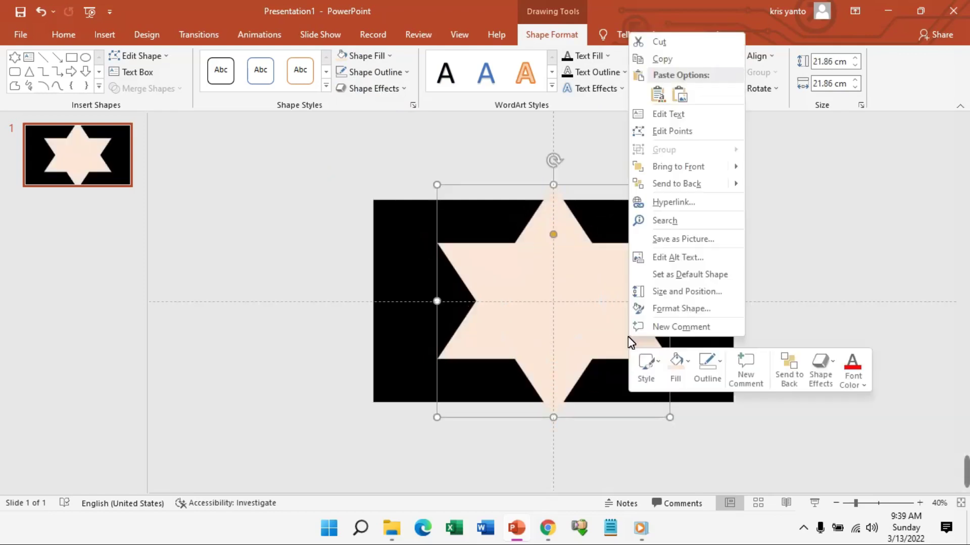
{"action": "left_click", "coordinate": [663, 184]}
{"action": "left_click", "coordinate": [823, 221]}
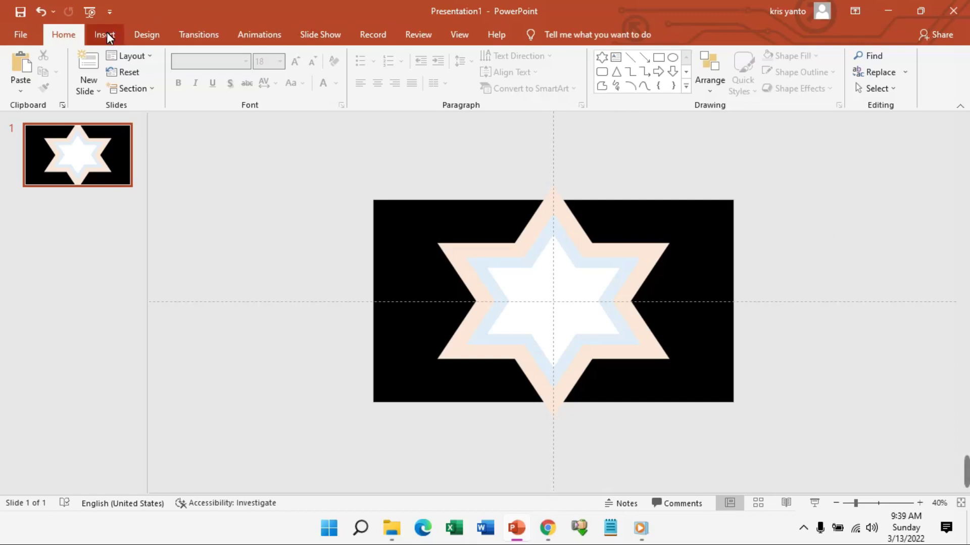
- Copy and paste a duplicate of the inner white star
{"action": "left_click", "coordinate": [552, 286]}
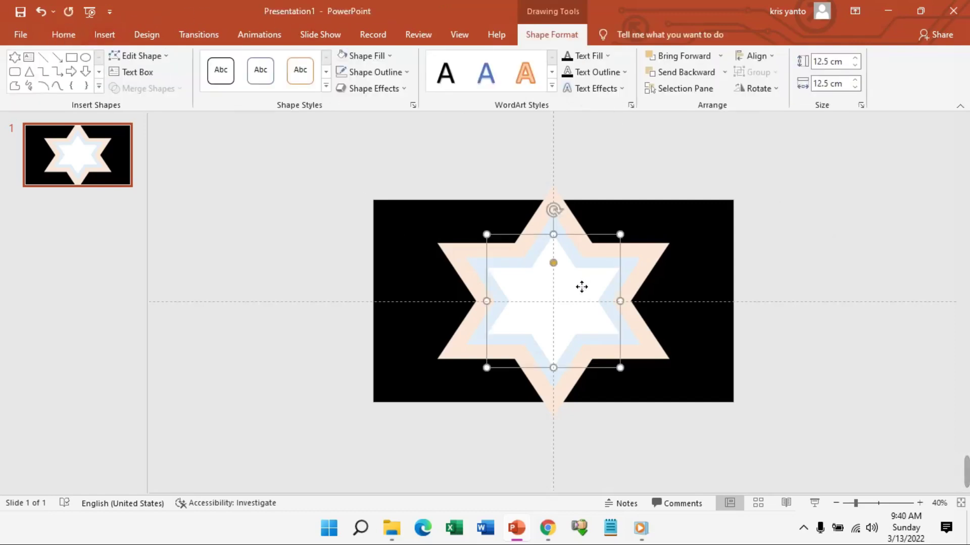
{"action": "right_click", "coordinate": [581, 287]}
{"action": "left_click", "coordinate": [609, 234]}
{"action": "right_click", "coordinate": [771, 205]}
{"action": "left_click", "coordinate": [799, 228]}
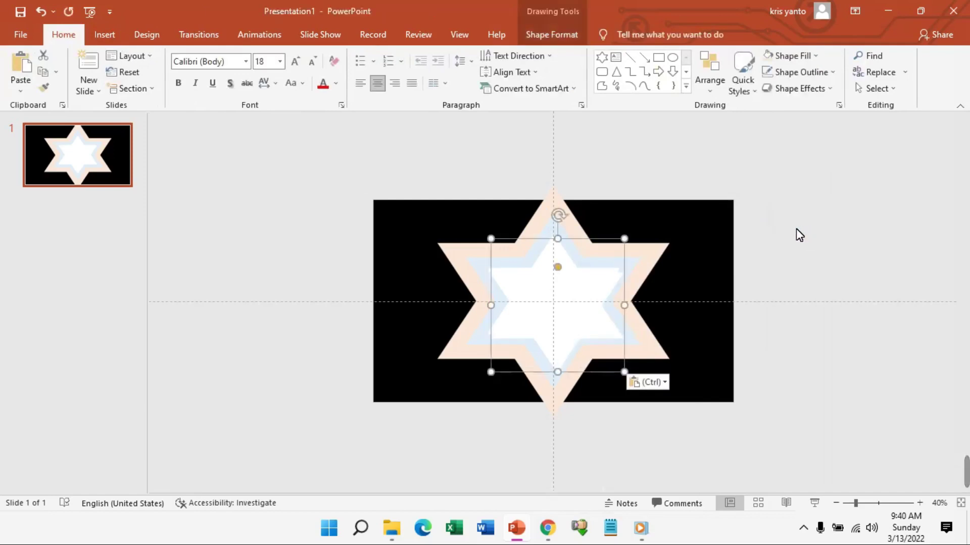
{"action": "left_click_drag", "start_coordinate": [593, 281], "coordinate": [690, 228]}
- Shrink the duplicate to a small star and place small stars beside the central star
{"action": "left_click_drag", "start_coordinate": [747, 303], "coordinate": [656, 206]}
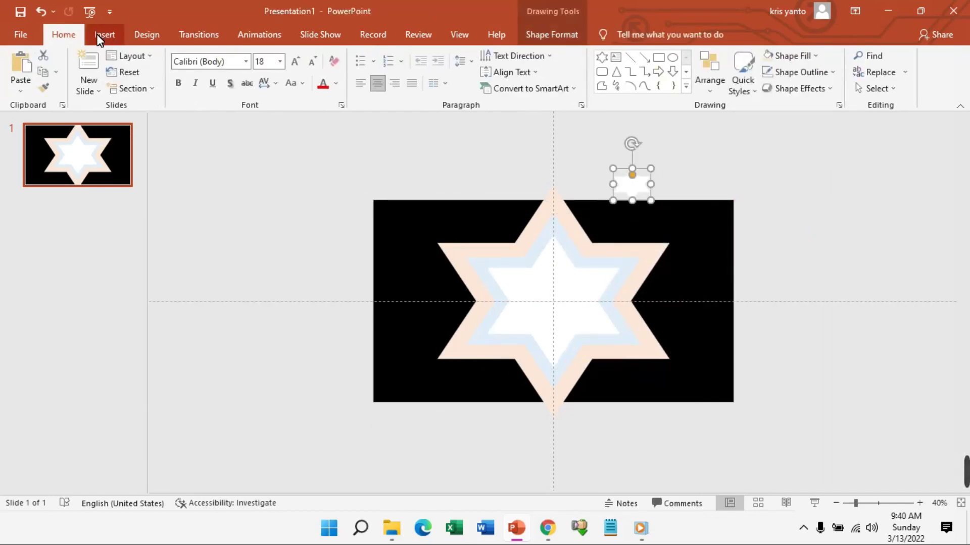
{"action": "left_click", "coordinate": [41, 11]}
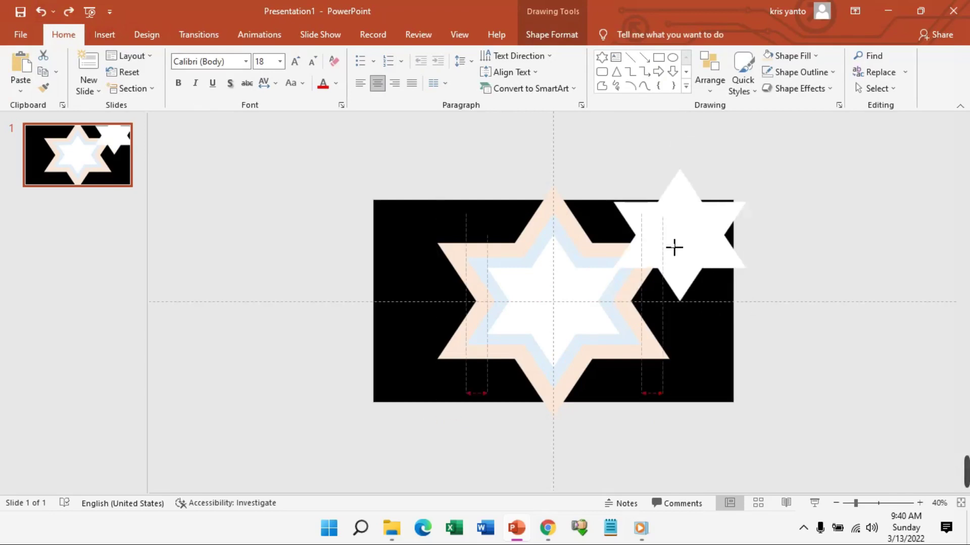
{"action": "mouse_move", "coordinate": [747, 302]}
{"action": "left_mouse_down"}
{"action": "mouse_move", "coordinate": [692, 244]}
{"action": "mouse_move", "coordinate": [706, 283]}
{"action": "mouse_move", "coordinate": [692, 316]}
{"action": "mouse_move", "coordinate": [437, 306]}
{"action": "left_mouse_up"}
{"action": "left_click", "coordinate": [704, 275]}
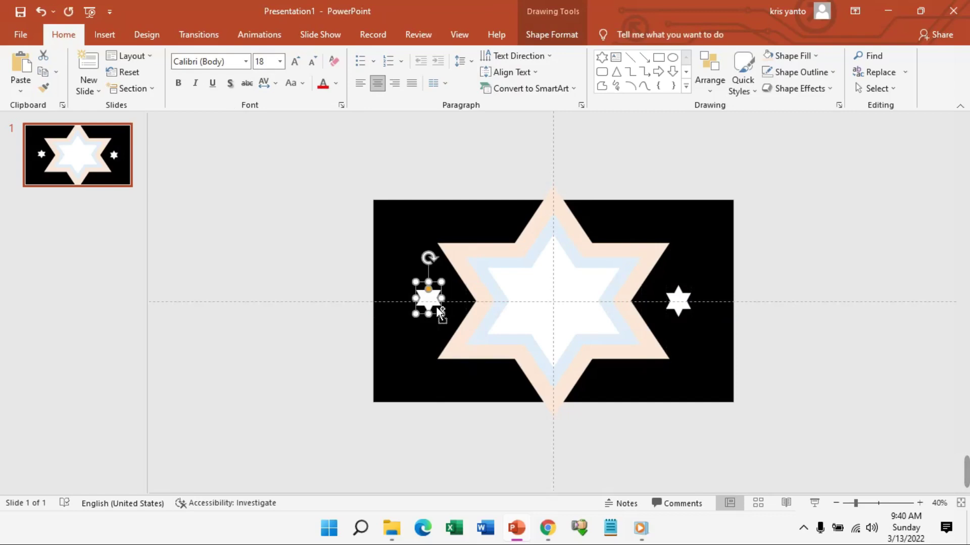
{"action": "left_click", "coordinate": [802, 256]}
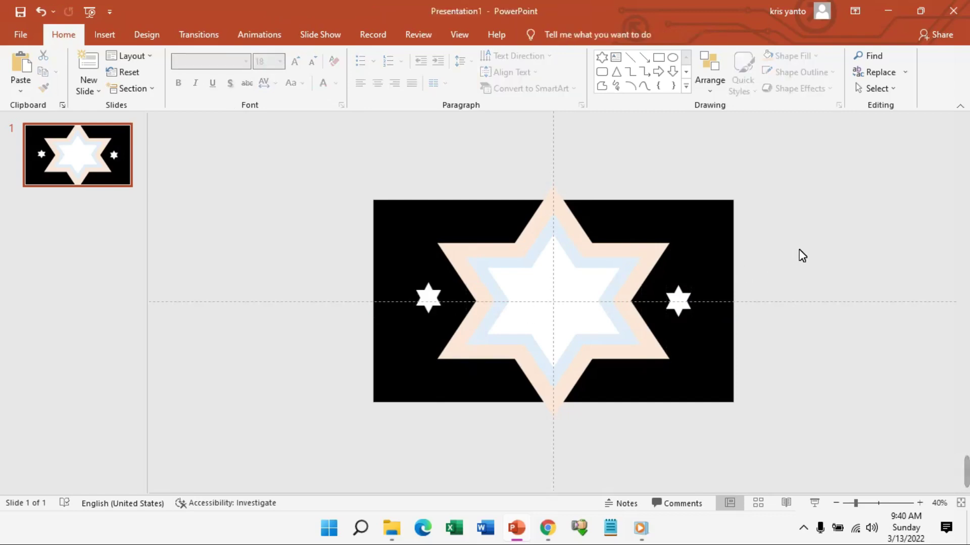
- Insert WordArt in a blue style reading WELCOME
{"action": "left_click", "coordinate": [104, 35]}
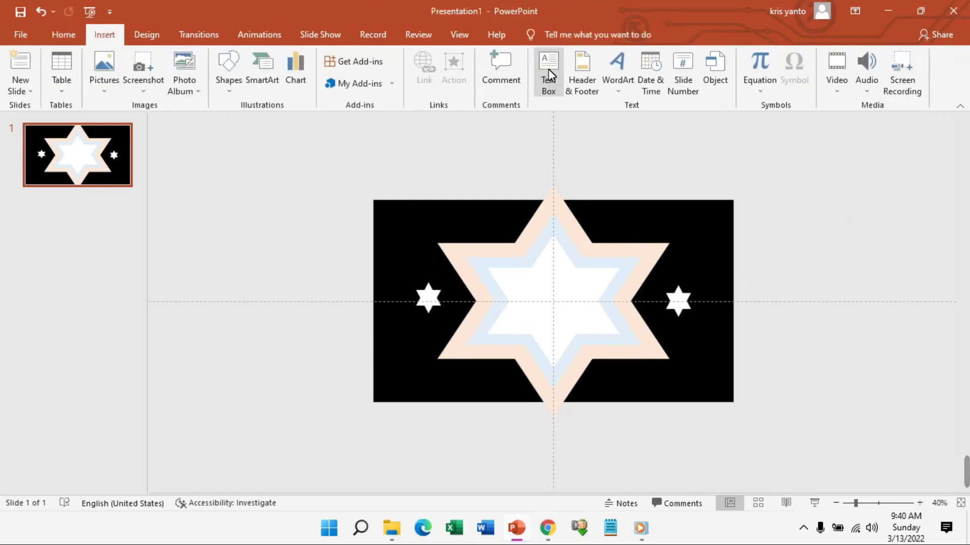
{"action": "left_click", "coordinate": [617, 76]}
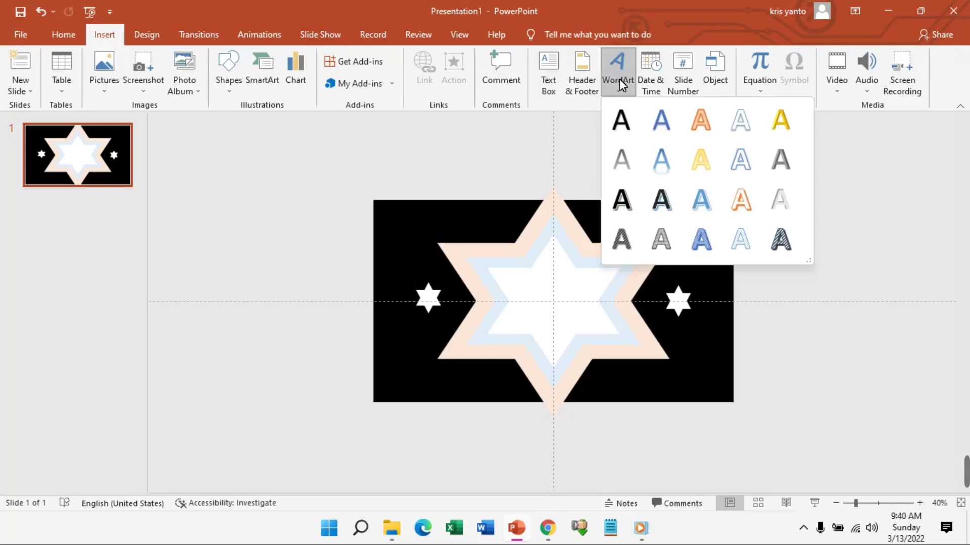
{"action": "left_click", "coordinate": [658, 157]}
{"action": "type", "text": "W"}
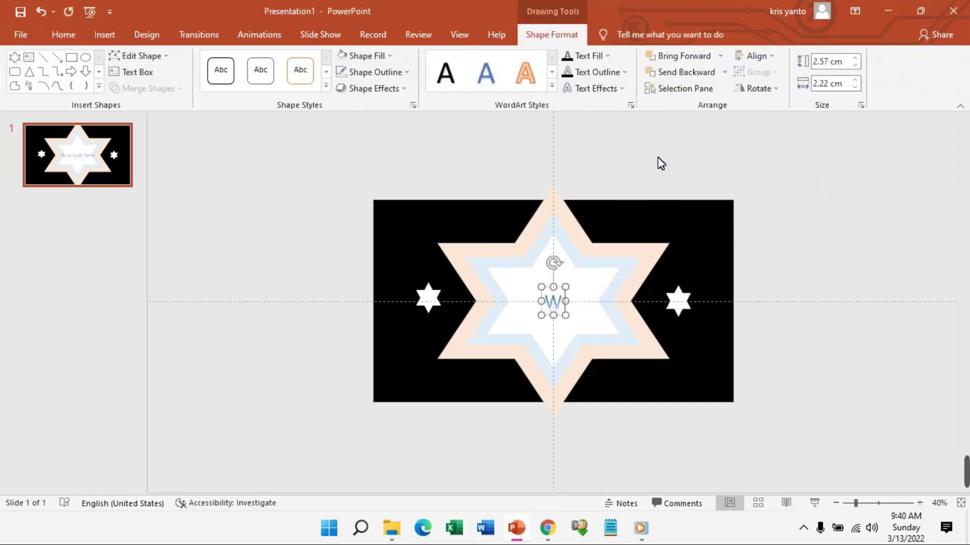
{"action": "type", "text": "ELCOME"}
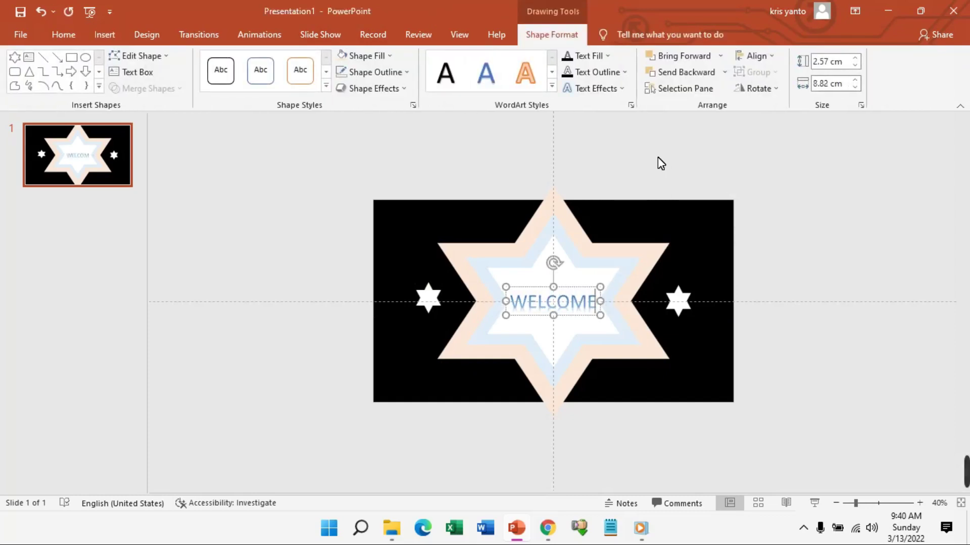
- Make WELCOME bold and move it up inside the central star
{"action": "left_click", "coordinate": [840, 193]}
{"action": "left_click", "coordinate": [591, 295]}
{"action": "left_click", "coordinate": [63, 34]}
{"action": "left_click", "coordinate": [179, 83]}
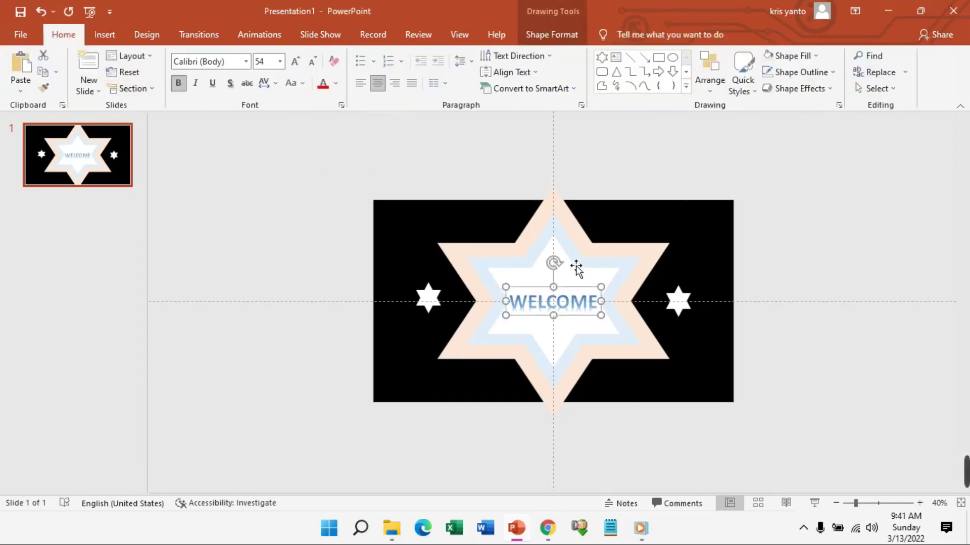
{"action": "left_click_drag", "start_coordinate": [591, 295], "coordinate": [590, 278]}
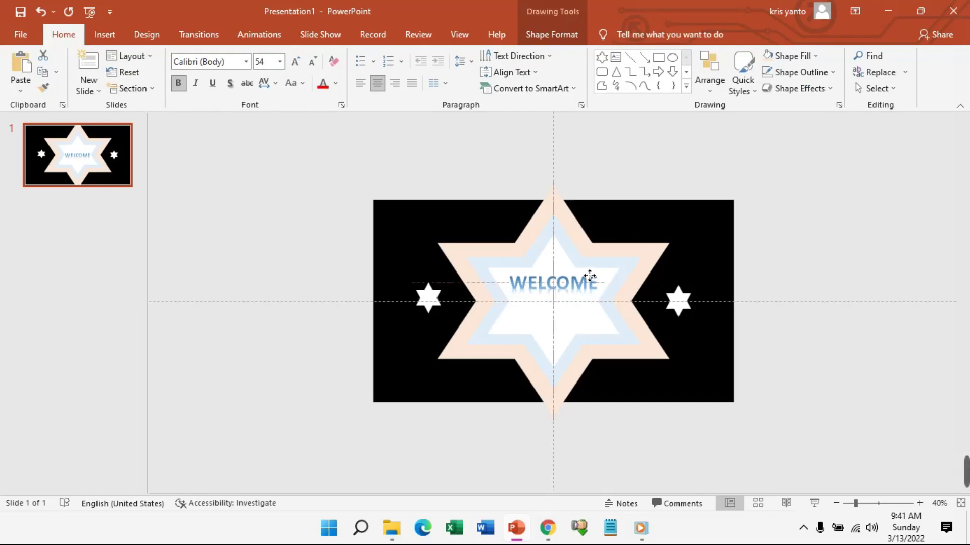
- Duplicate the WELCOME WordArt and retype the copy as MY CHANNEL
{"action": "left_click", "coordinate": [809, 249]}
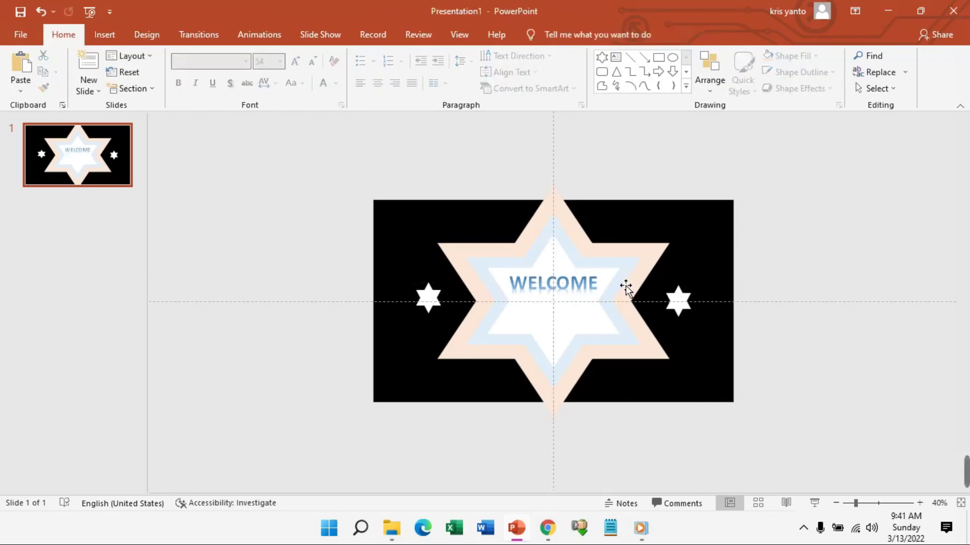
{"action": "left_click", "coordinate": [587, 284]}
{"action": "mouse_move", "coordinate": [598, 306]}
{"action": "left_mouse_down"}
{"action": "mouse_move", "coordinate": [599, 338]}
{"action": "mouse_move", "coordinate": [573, 336]}
{"action": "left_mouse_up"}
{"action": "left_click", "coordinate": [42, 13]}
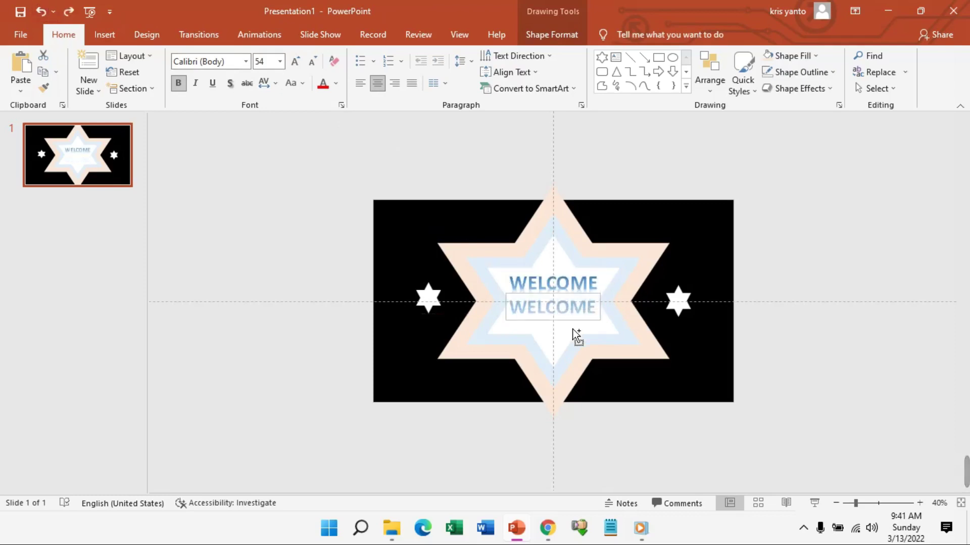
{"action": "double_click", "coordinate": [599, 318]}
{"action": "key", "text": "BackSpace"}
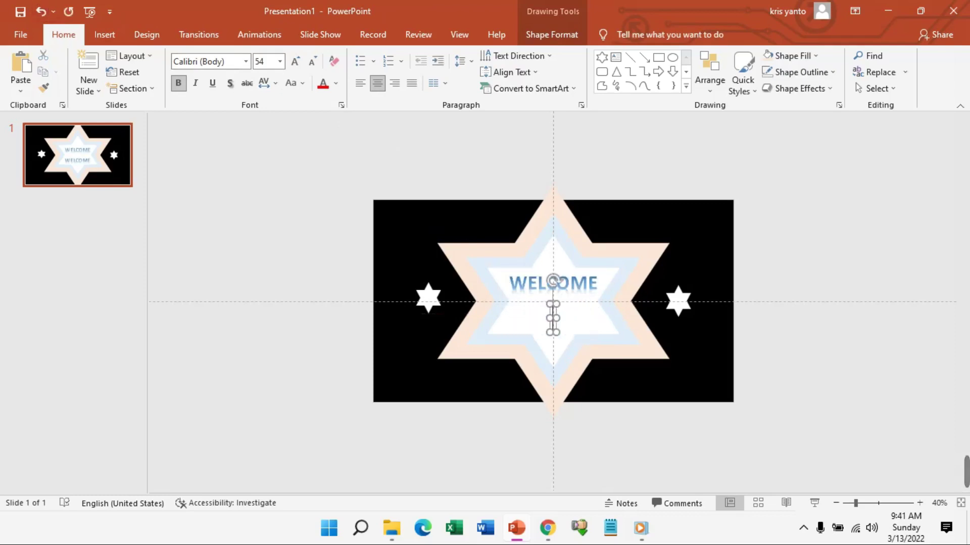
{"action": "type", "text": "MY C"}
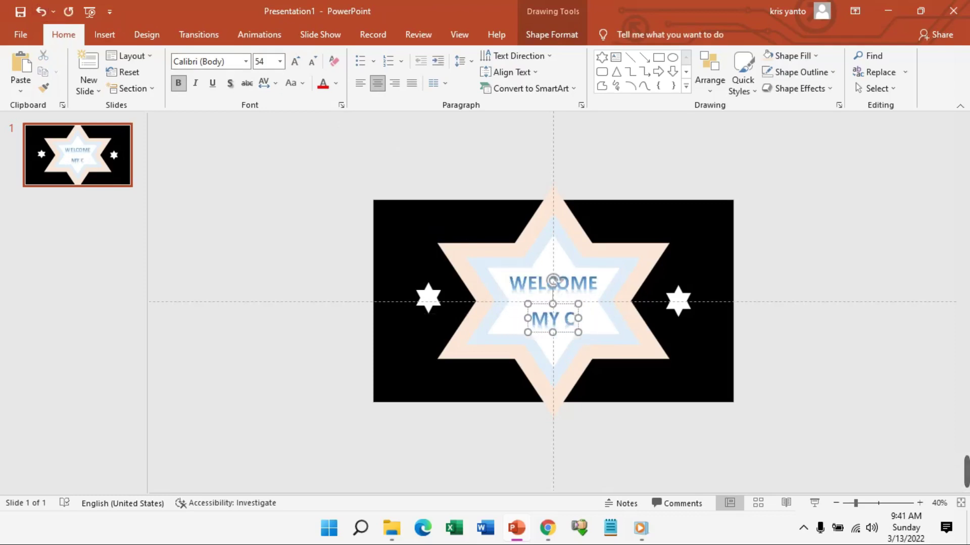
{"action": "type", "text": "HANNEL"}
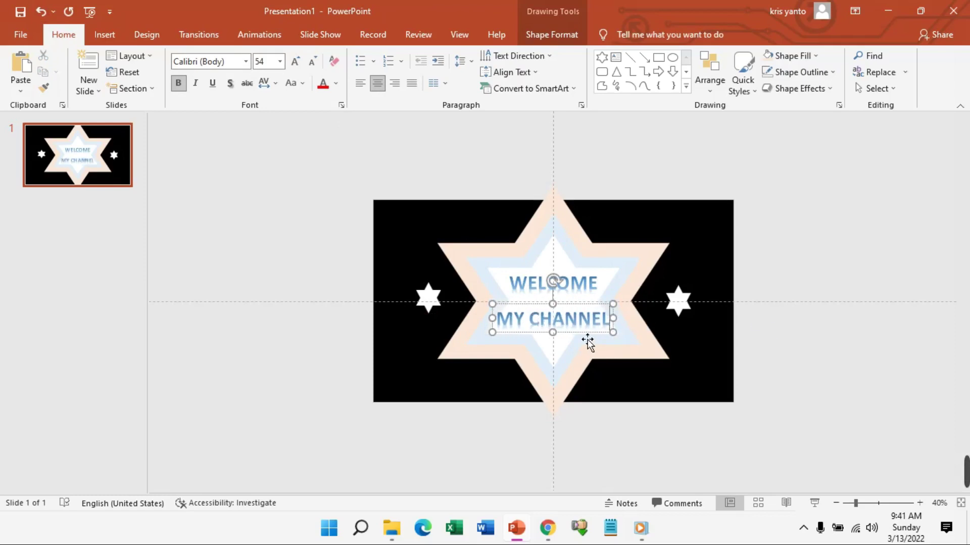
- Reduce MY CHANNEL to 48 pt and nudge it into place below WELCOME
{"action": "key", "text": "Escape"}
{"action": "key", "text": "Right"}
{"action": "key", "text": "Down"}
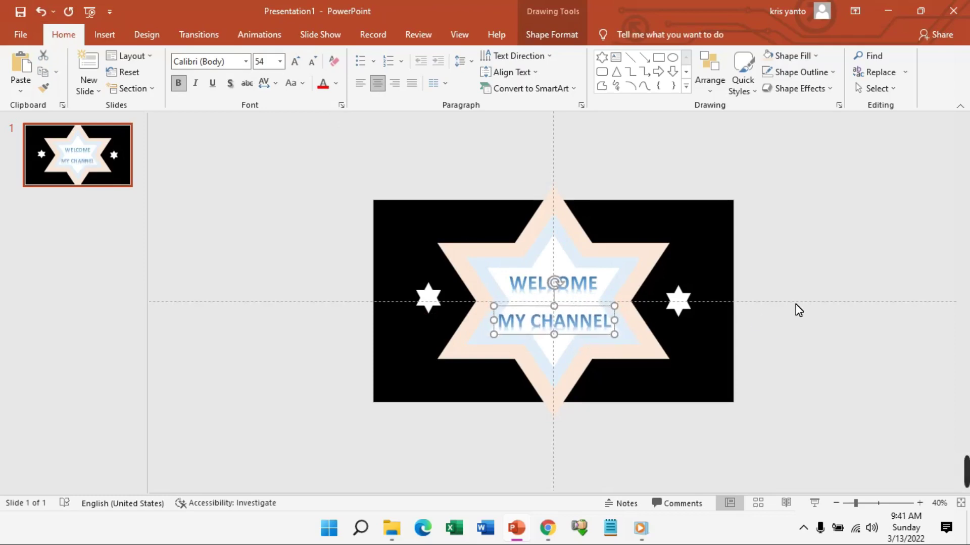
{"action": "left_click", "coordinate": [312, 61]}
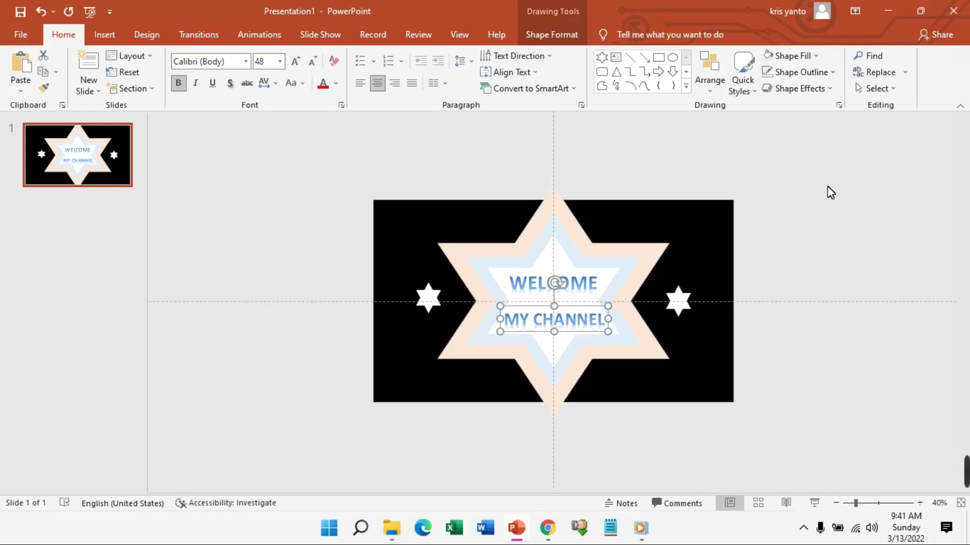
{"action": "key", "text": "Up"}
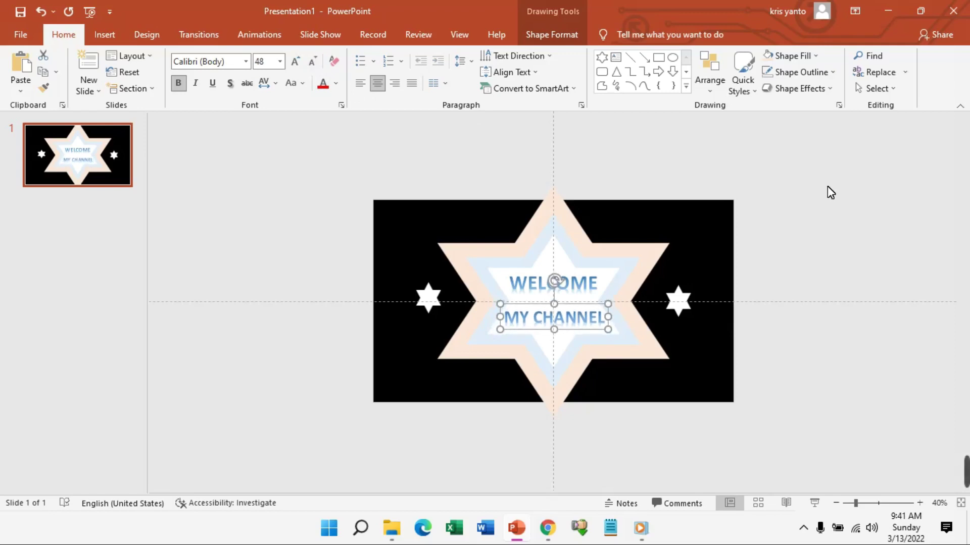
{"action": "key", "text": "Escape"}
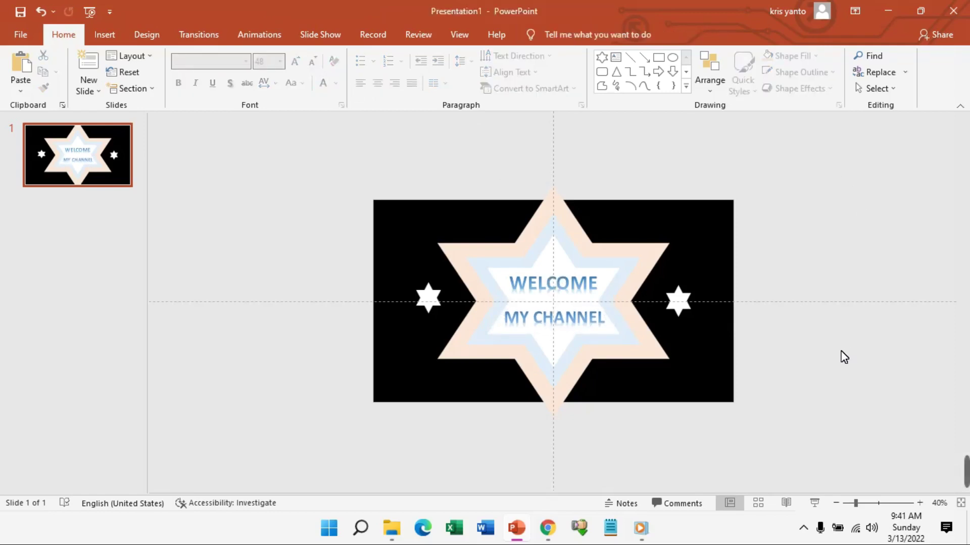
- Hide the slide guides and open the Animation Pane
{"action": "left_click", "coordinate": [458, 34]}
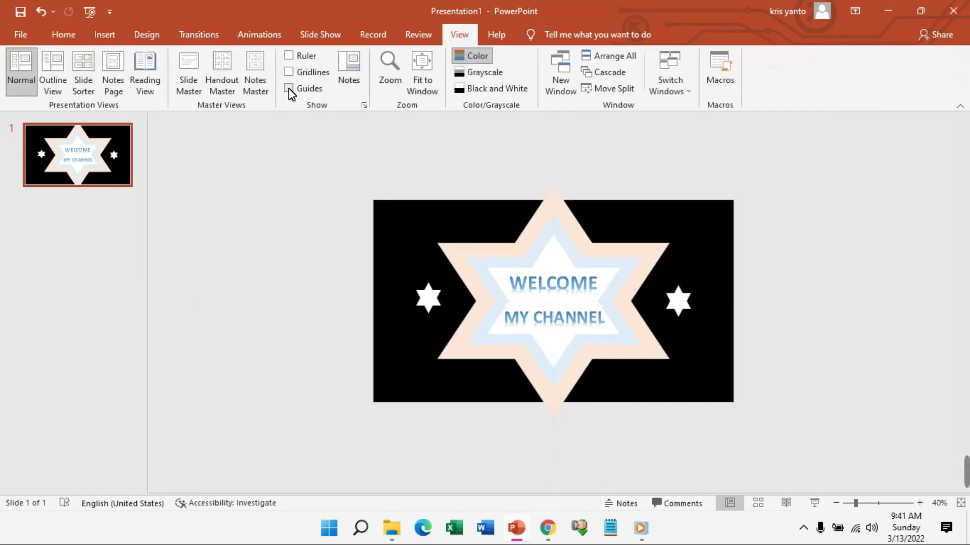
{"action": "left_click", "coordinate": [259, 35]}
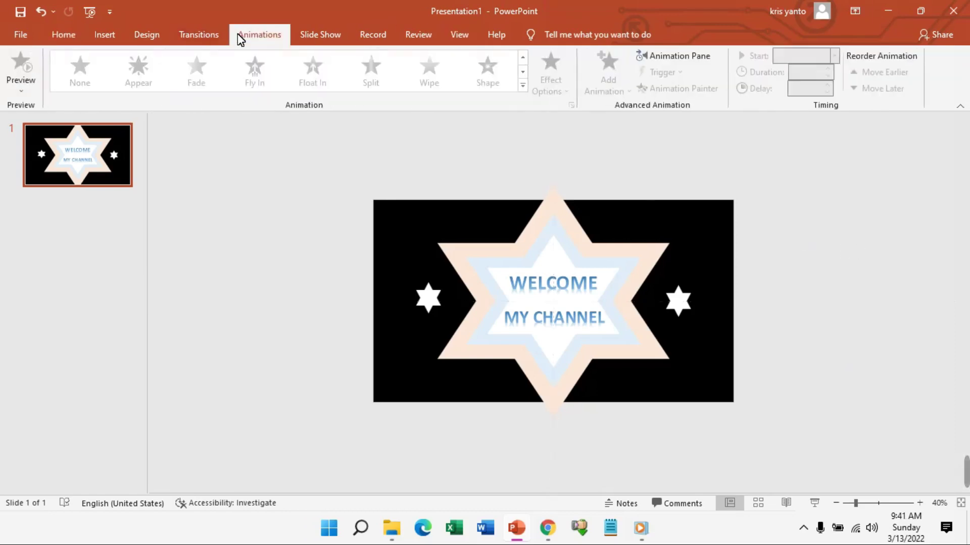
{"action": "left_click", "coordinate": [672, 56]}
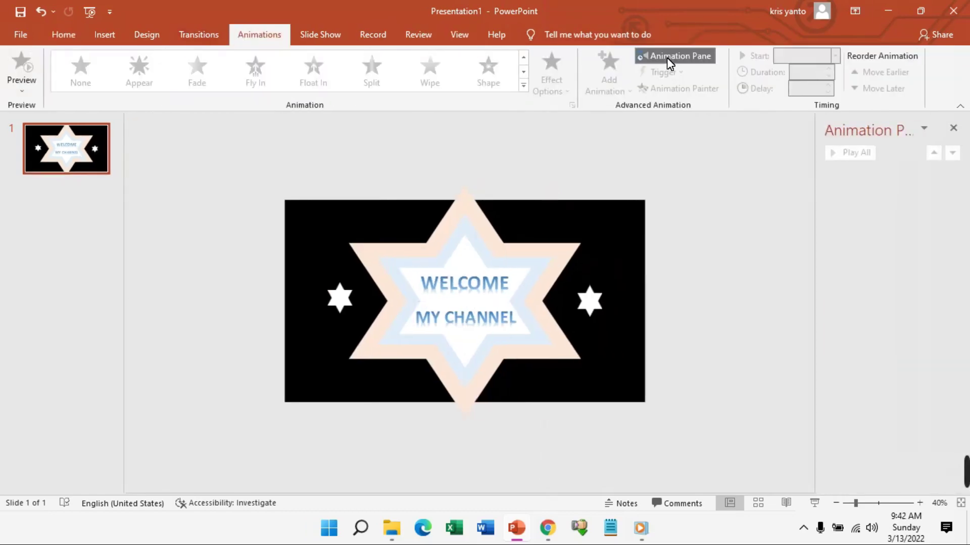
- Select all three nested stars and browse the animation effects gallery
{"action": "left_click", "coordinate": [477, 275]}
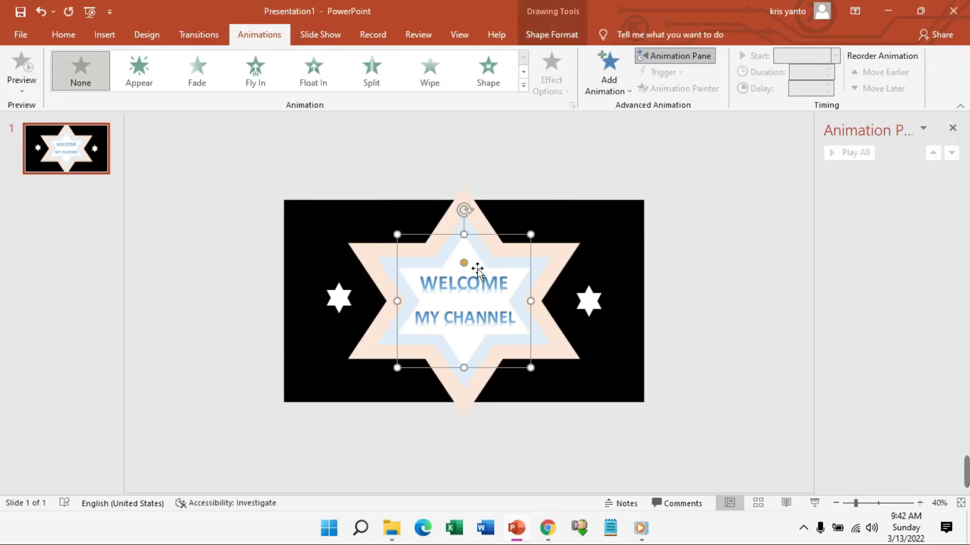
{"action": "left_click", "coordinate": [517, 268], "text": "shift"}
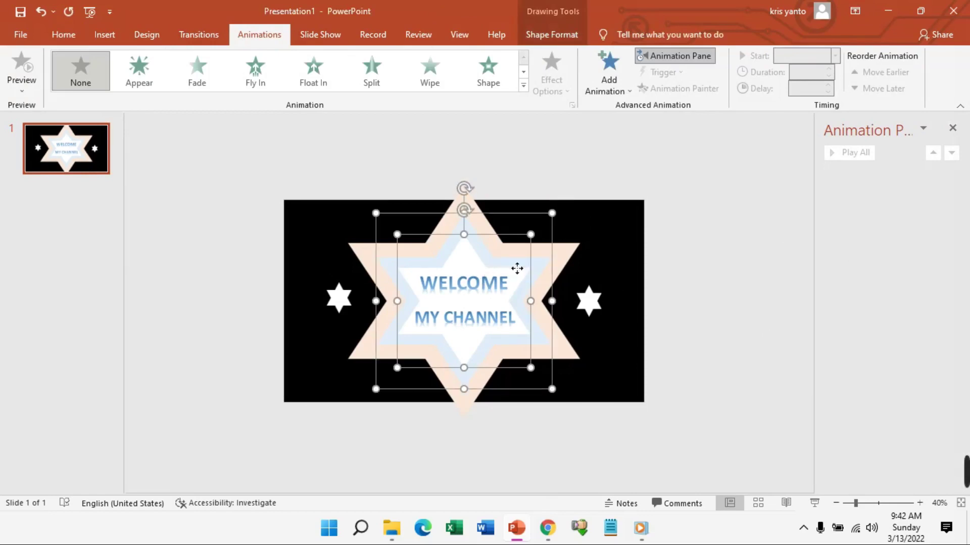
{"action": "left_click", "coordinate": [573, 260], "text": "shift"}
{"action": "left_click", "coordinate": [523, 72]}
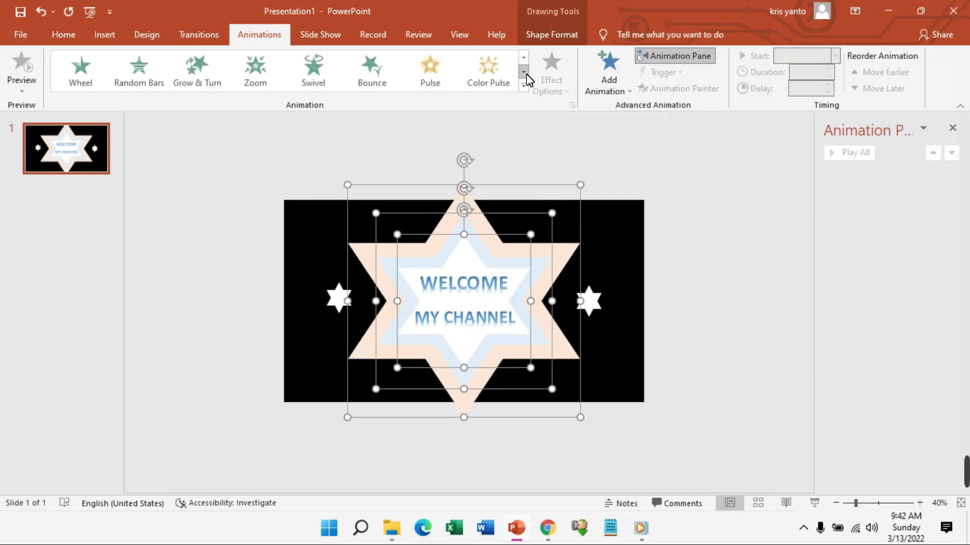
- Apply a Spin emphasis animation to the three nested stars
{"action": "left_click", "coordinate": [522, 85]}
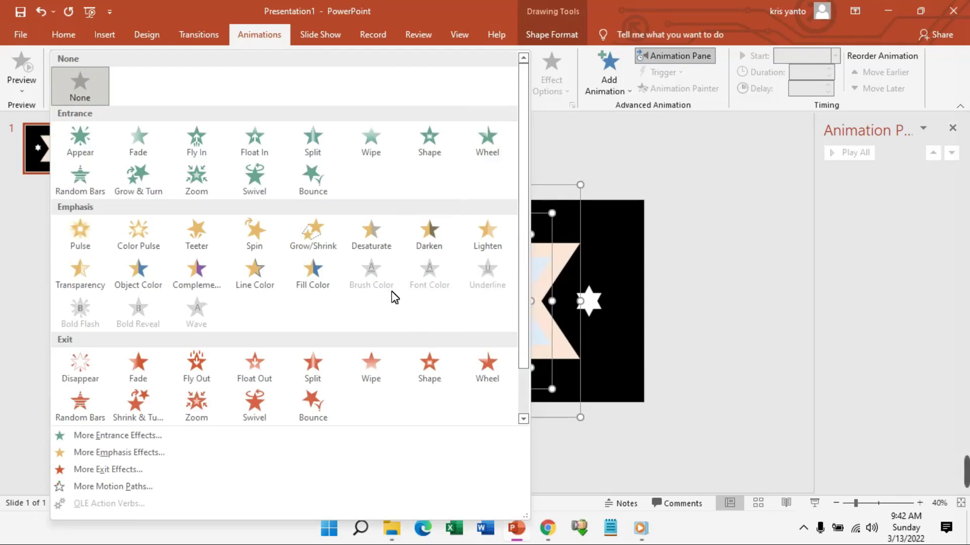
{"action": "left_click", "coordinate": [258, 245]}
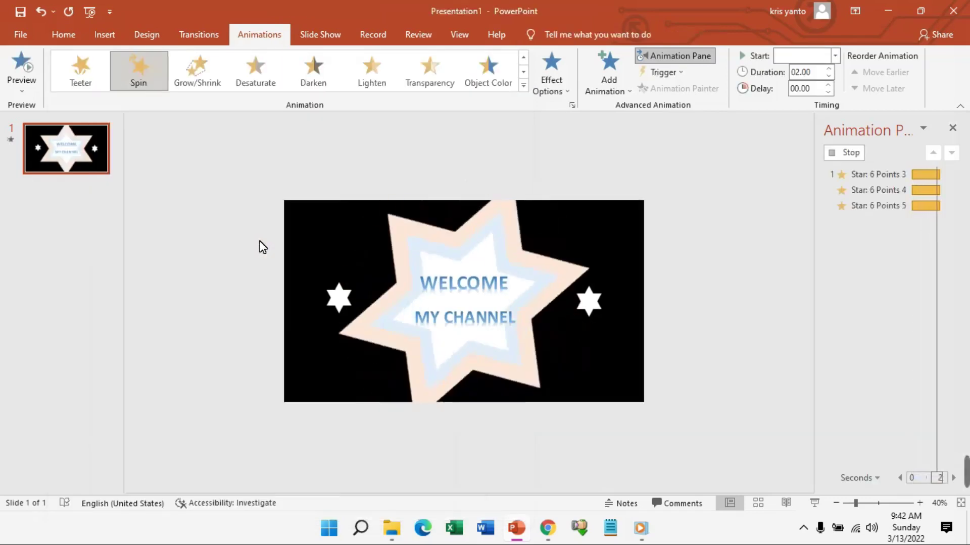
{"action": "left_click", "coordinate": [726, 241]}
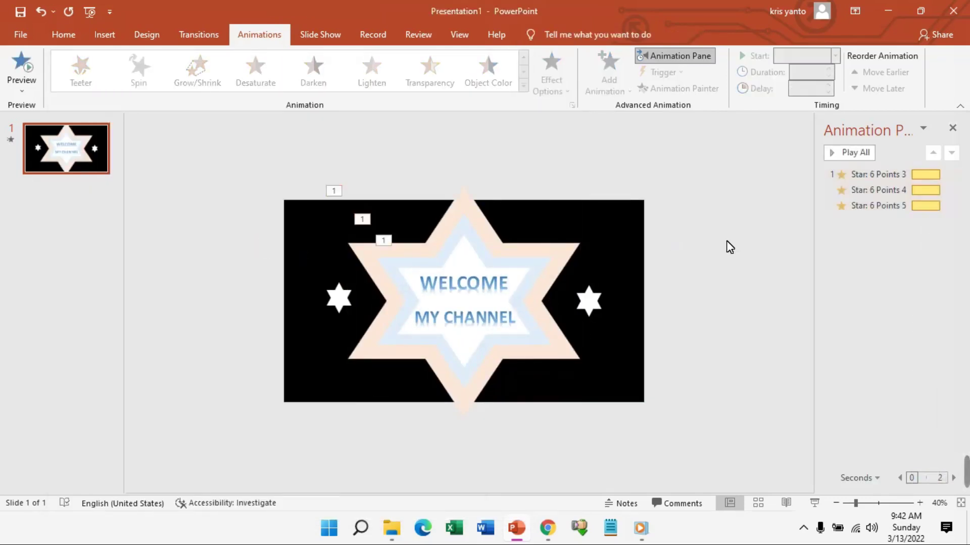
- Set the Star: 6 Points 3 spin amount to a custom 30° clockwise
{"action": "left_click", "coordinate": [509, 298]}
{"action": "left_click", "coordinate": [520, 283]}
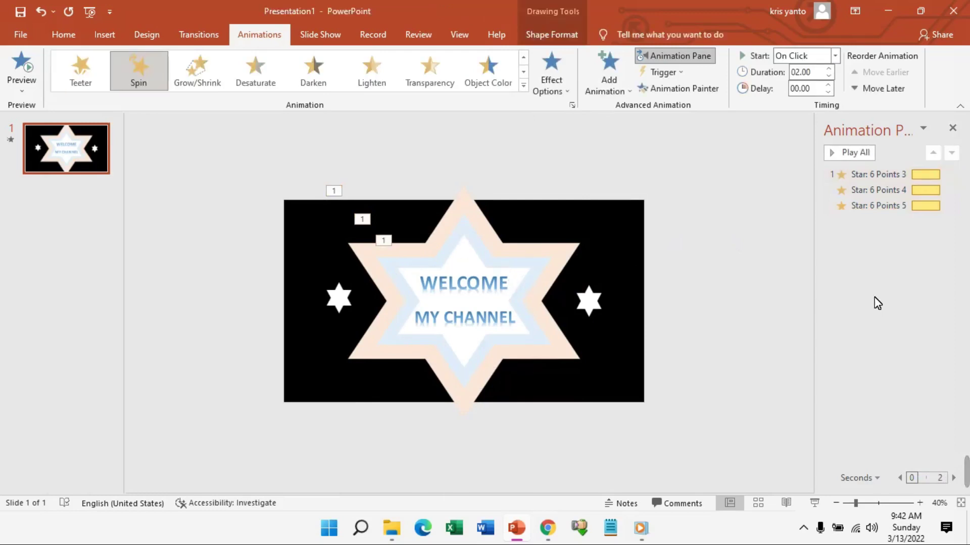
{"action": "left_click", "coordinate": [934, 178]}
{"action": "left_click", "coordinate": [951, 174]}
{"action": "left_click", "coordinate": [907, 240]}
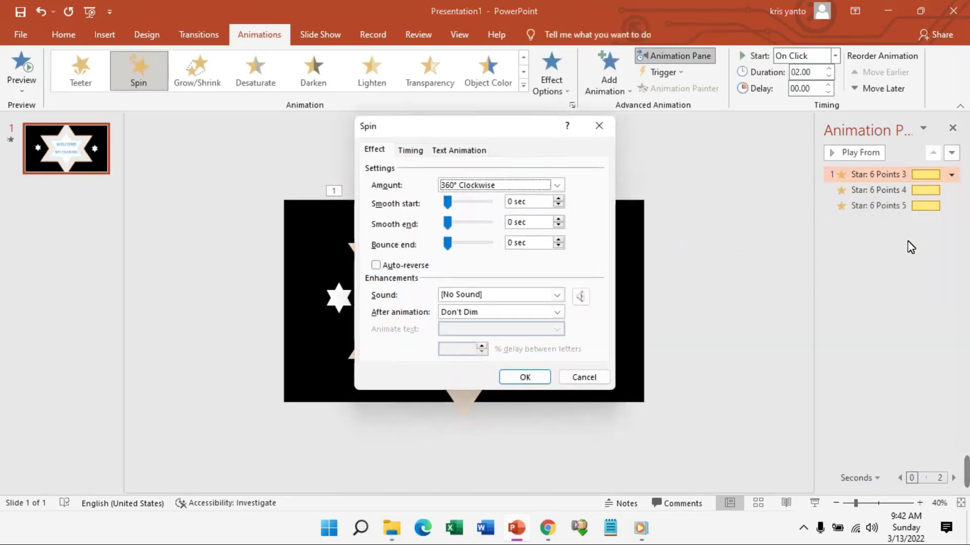
{"action": "left_click", "coordinate": [557, 184]}
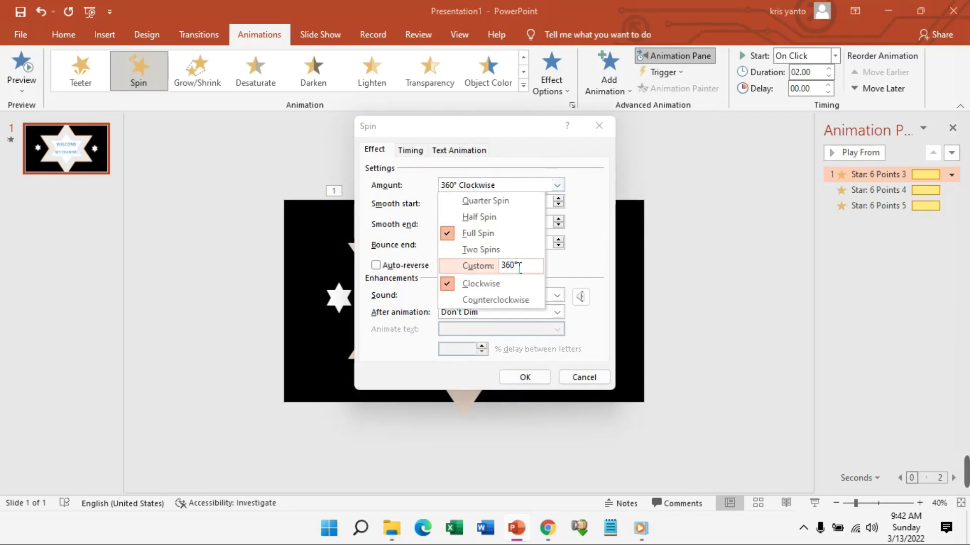
{"action": "key", "text": "Return"}
{"action": "left_click", "coordinate": [528, 375]}
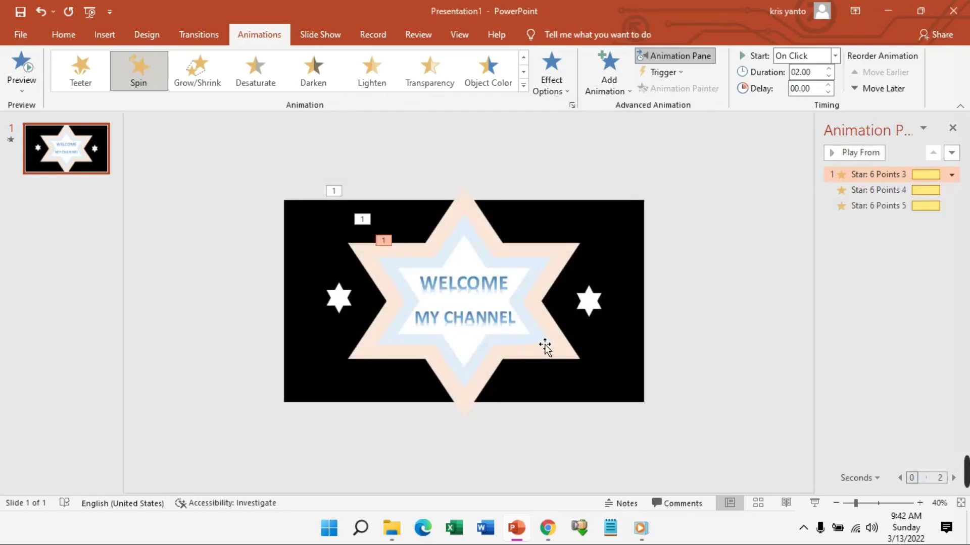
{"action": "left_click", "coordinate": [953, 191]}
- Give Star: 6 Points 4 a custom 30° counterclockwise spin and preview it
{"action": "left_click", "coordinate": [951, 191]}
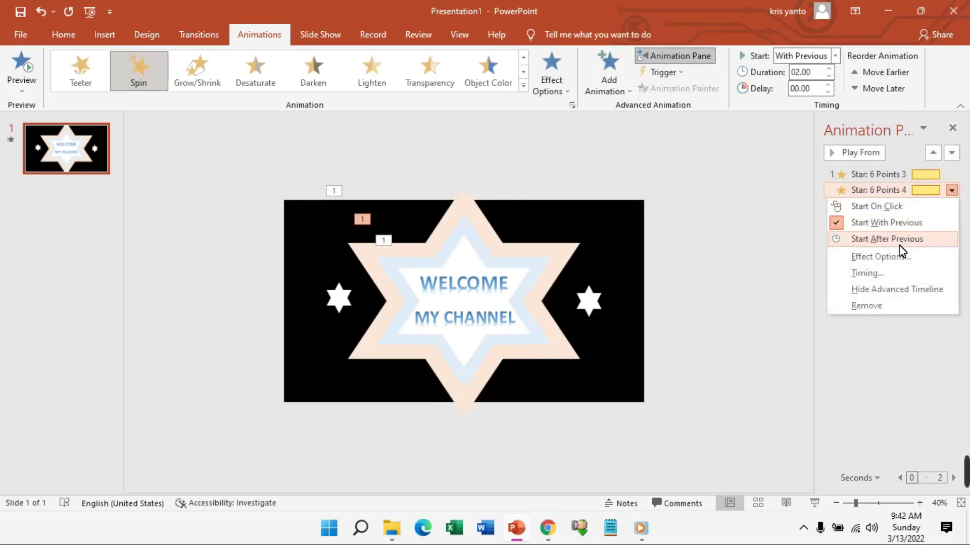
{"action": "left_click", "coordinate": [857, 259]}
{"action": "left_click", "coordinate": [557, 185]}
{"action": "type", "text": "30"}
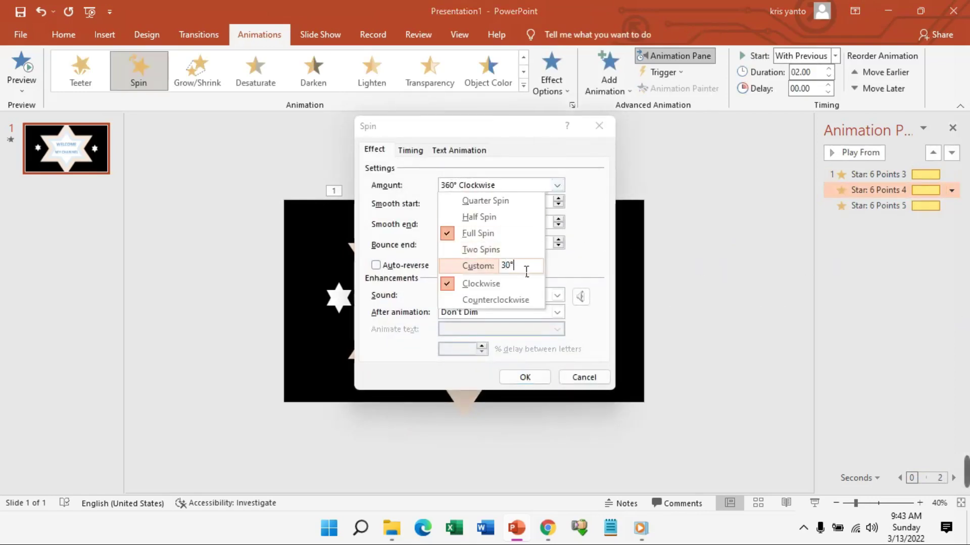
{"action": "left_click", "coordinate": [516, 300]}
{"action": "left_click", "coordinate": [558, 185]}
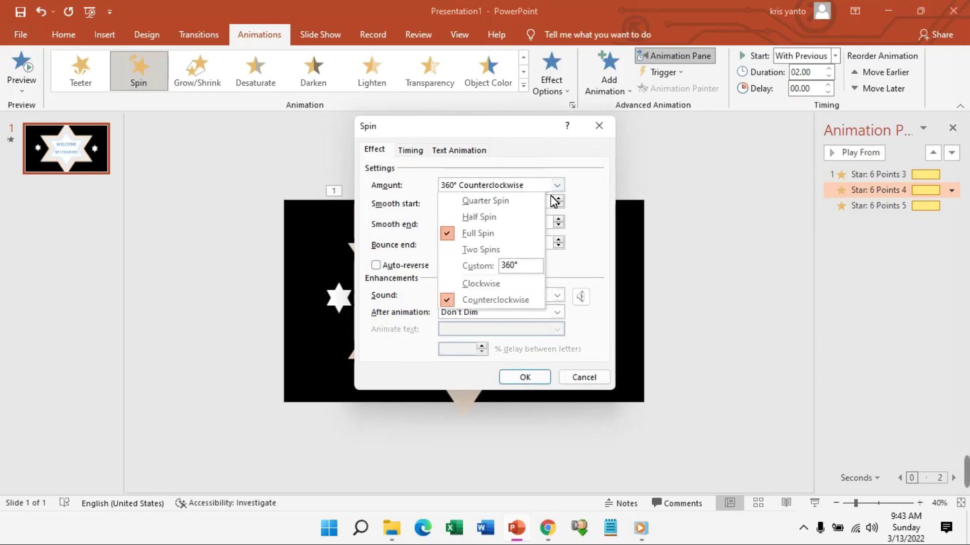
{"action": "left_click", "coordinate": [519, 271]}
{"action": "type", "text": "30"}
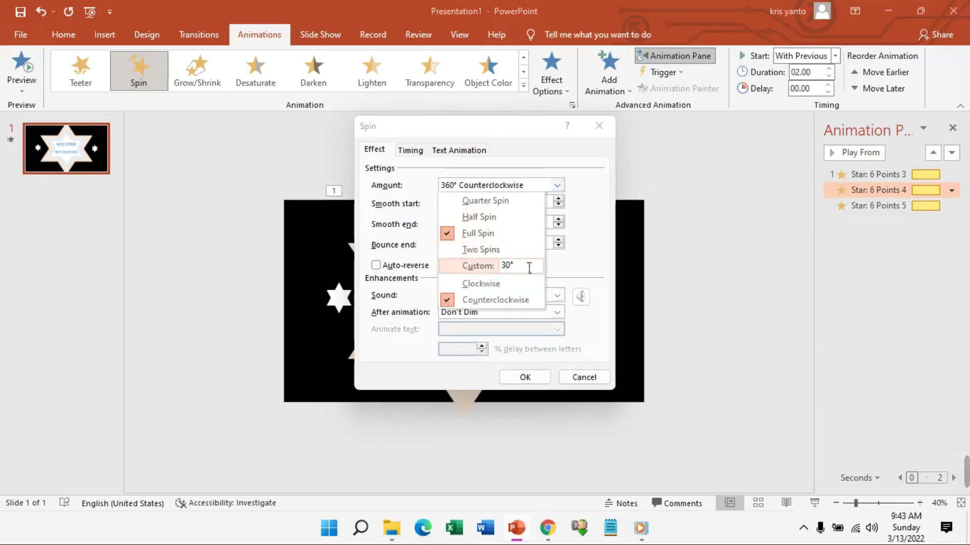
{"action": "key", "text": "Return"}
{"action": "left_click", "coordinate": [523, 378]}
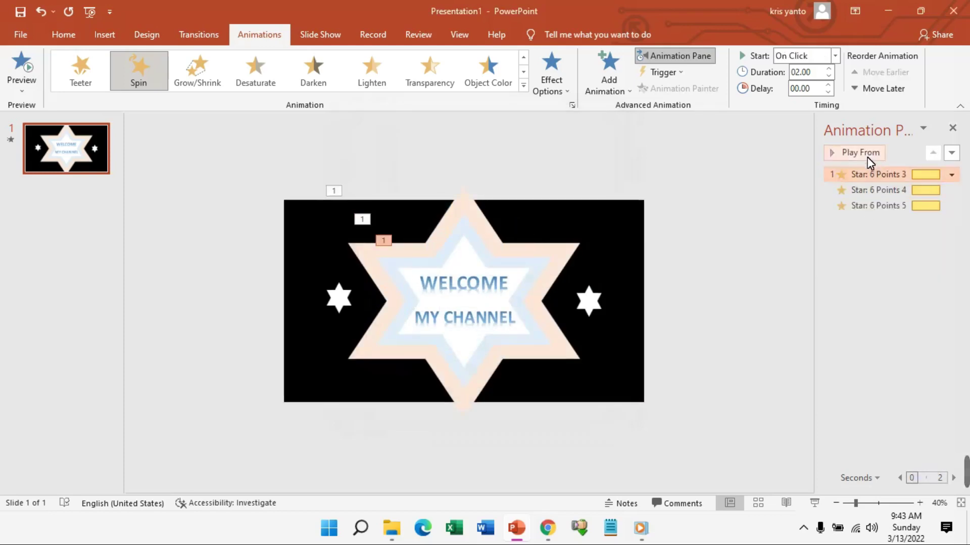
{"action": "left_click", "coordinate": [862, 154]}
- Give Star: 6 Points 5 a custom 30° clockwise spin
{"action": "left_click", "coordinate": [865, 206]}
{"action": "left_click", "coordinate": [951, 206]}
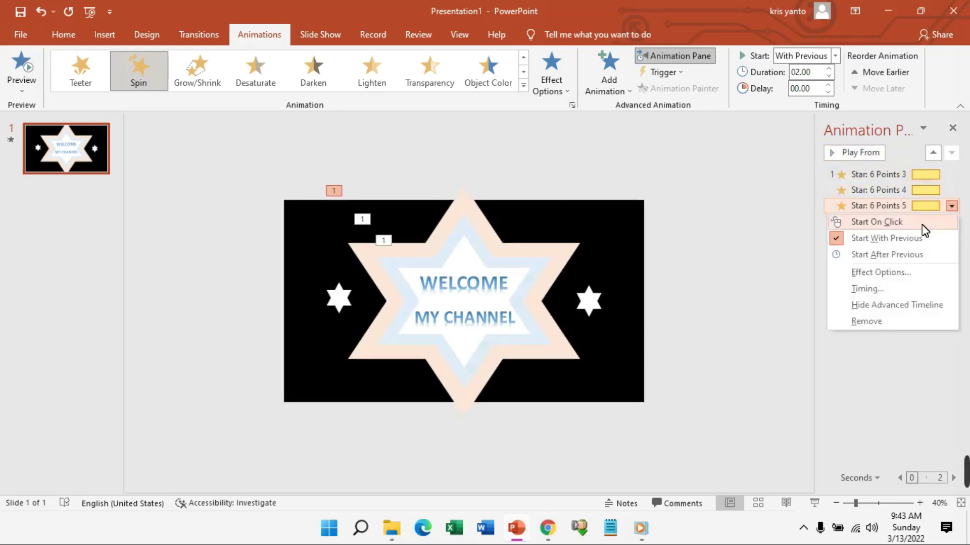
{"action": "left_click", "coordinate": [888, 275]}
{"action": "left_click", "coordinate": [515, 266]}
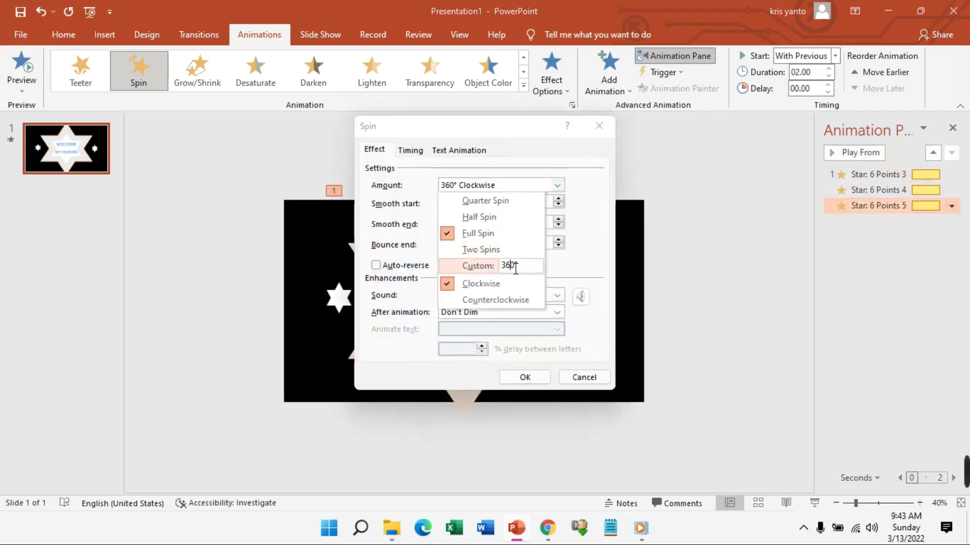
{"action": "key", "text": "Return"}
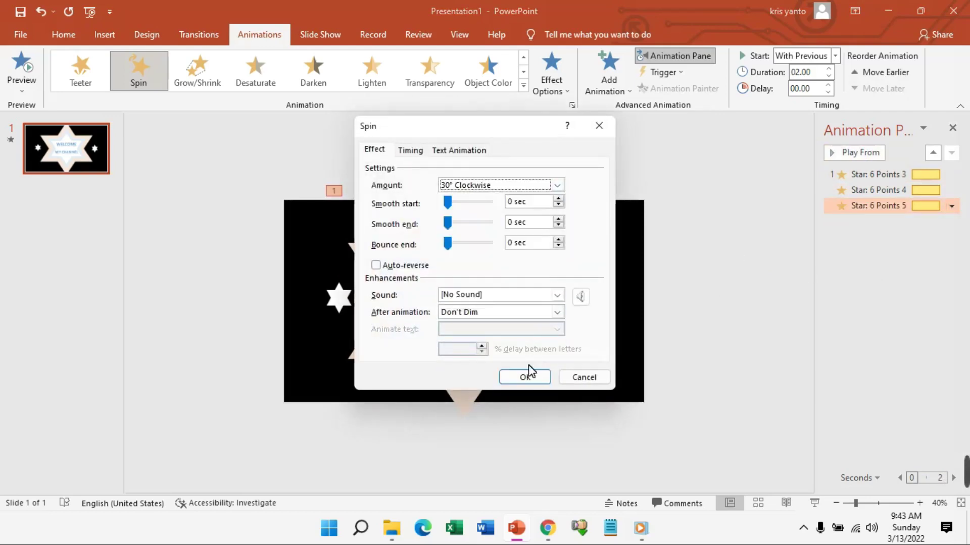
{"action": "left_click", "coordinate": [526, 378]}
{"action": "left_click", "coordinate": [885, 176]}
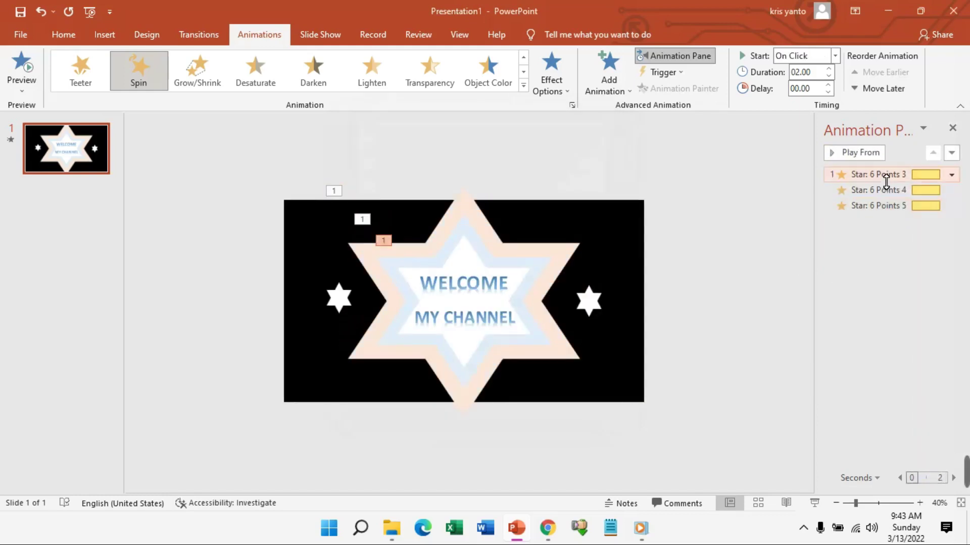
- Turn on Auto-reverse for all three star spins so each turns 30° and back, then preview
{"action": "left_click", "coordinate": [865, 153]}
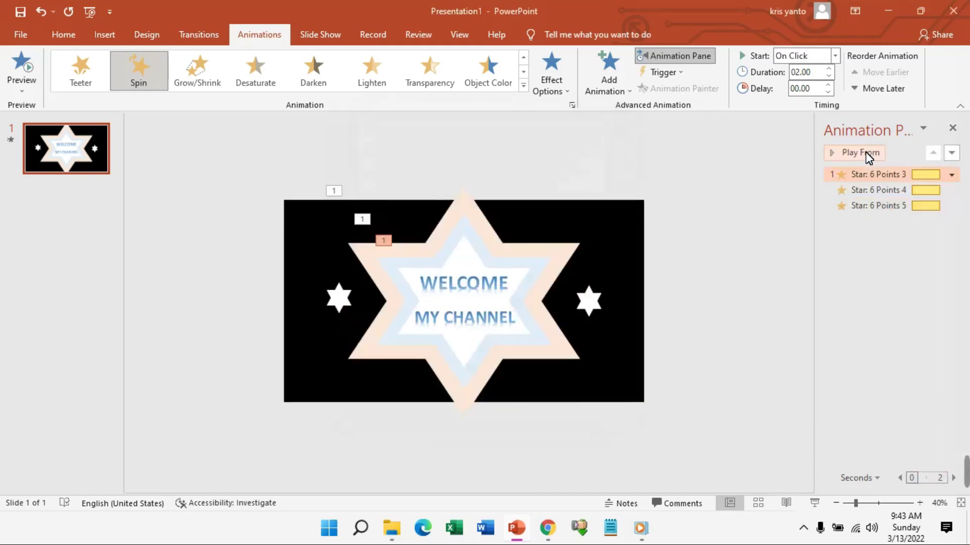
{"action": "left_click", "coordinate": [940, 206], "text": "shift"}
{"action": "left_click", "coordinate": [952, 205]}
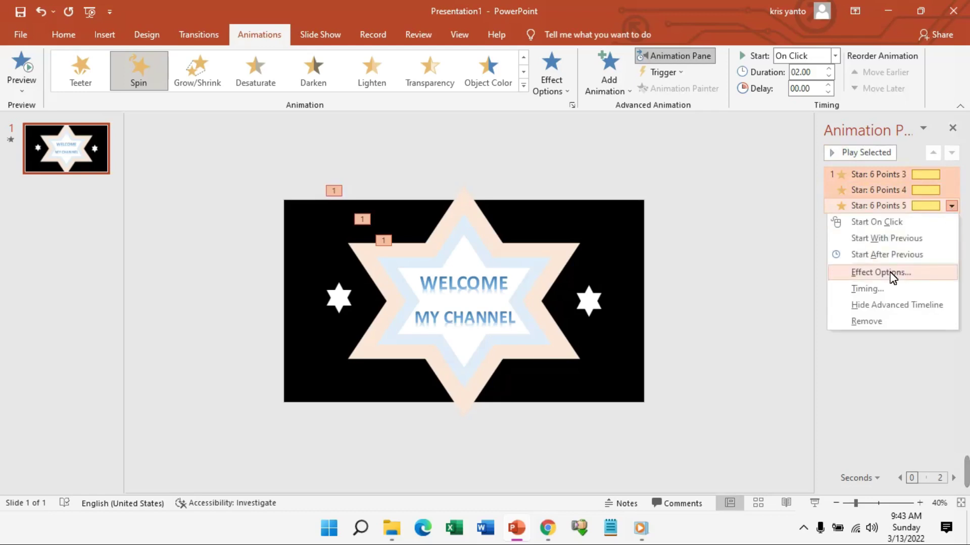
{"action": "left_click", "coordinate": [893, 273]}
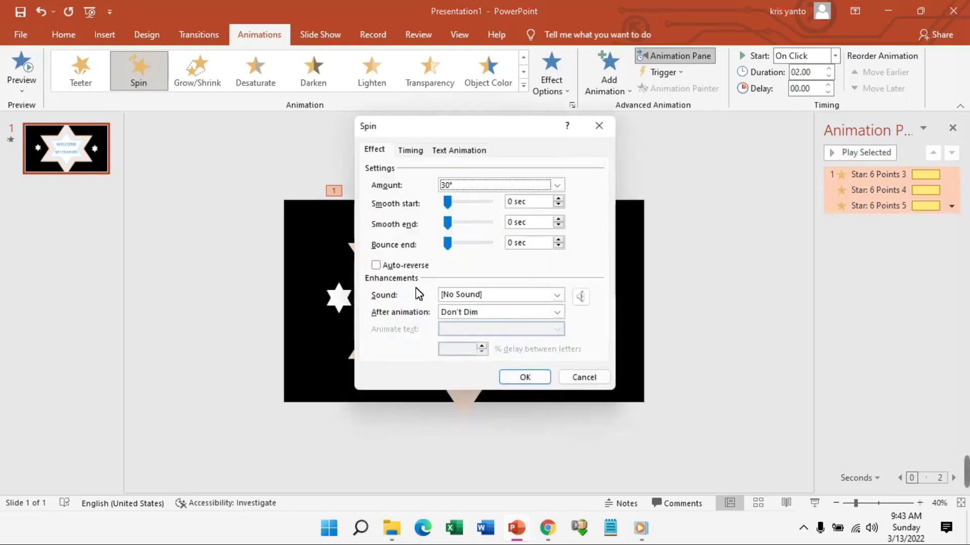
{"action": "left_click", "coordinate": [526, 377]}
{"action": "left_click", "coordinate": [861, 152]}
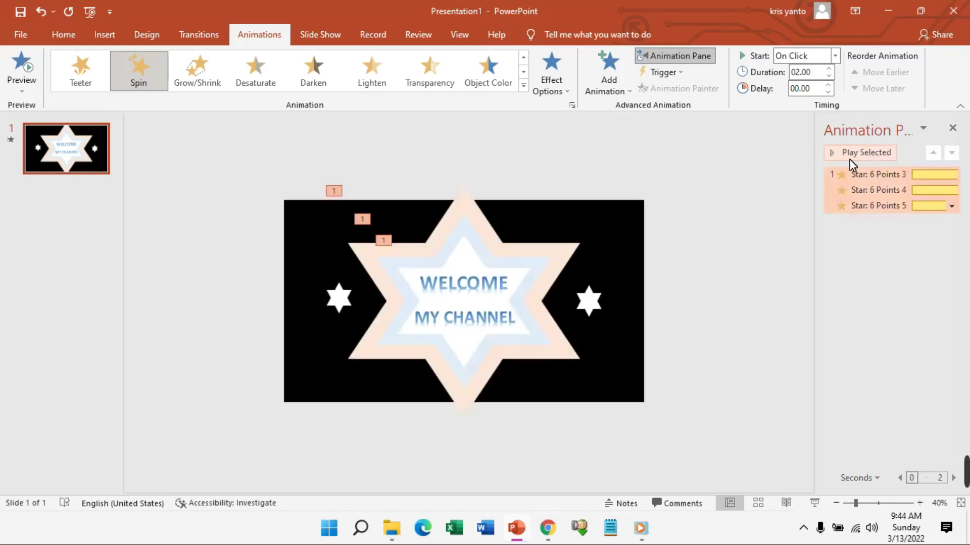
{"action": "left_click", "coordinate": [489, 277]}
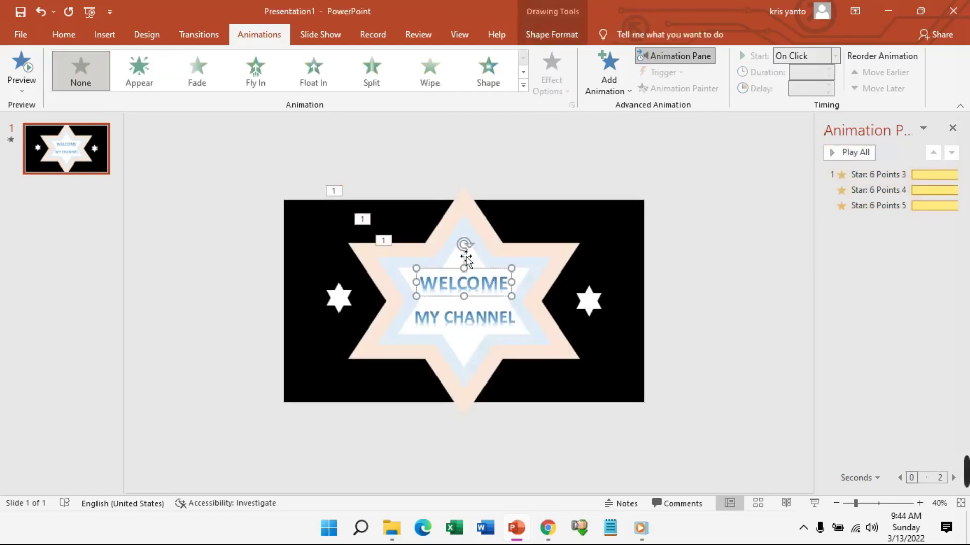
- Apply a Float In entrance to the WELCOME text, floating down and starting After Previous
{"action": "left_click", "coordinate": [316, 76]}
{"action": "left_click", "coordinate": [556, 76]}
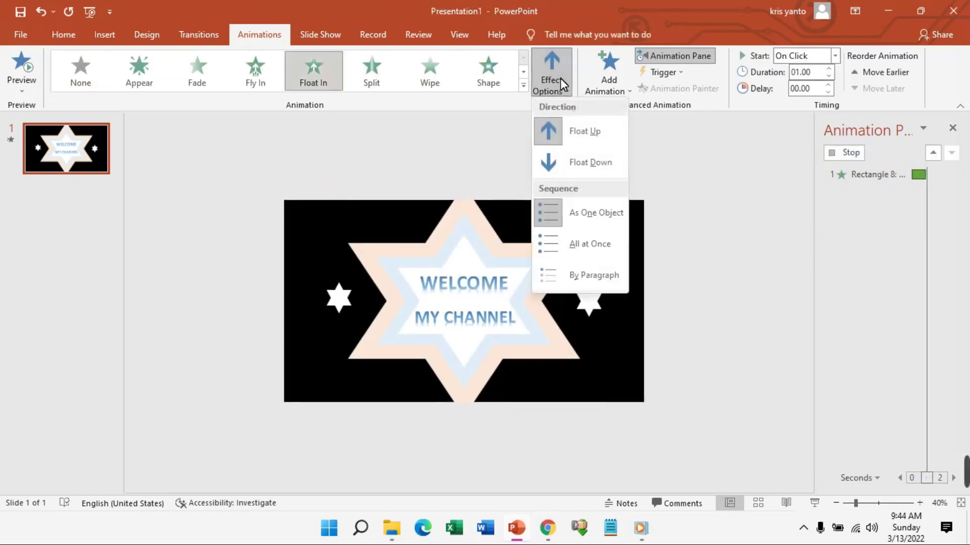
{"action": "left_click", "coordinate": [568, 154]}
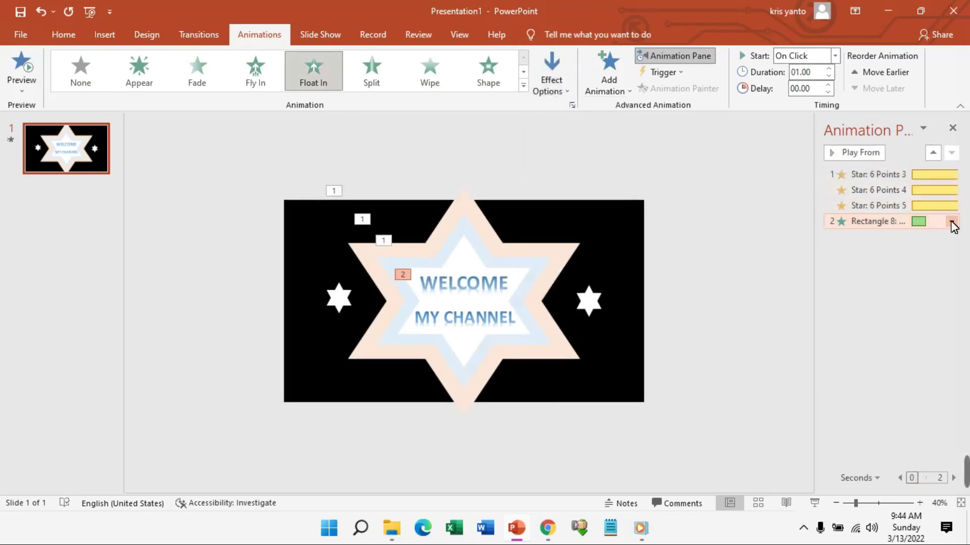
{"action": "left_click", "coordinate": [951, 222]}
{"action": "left_click", "coordinate": [917, 270]}
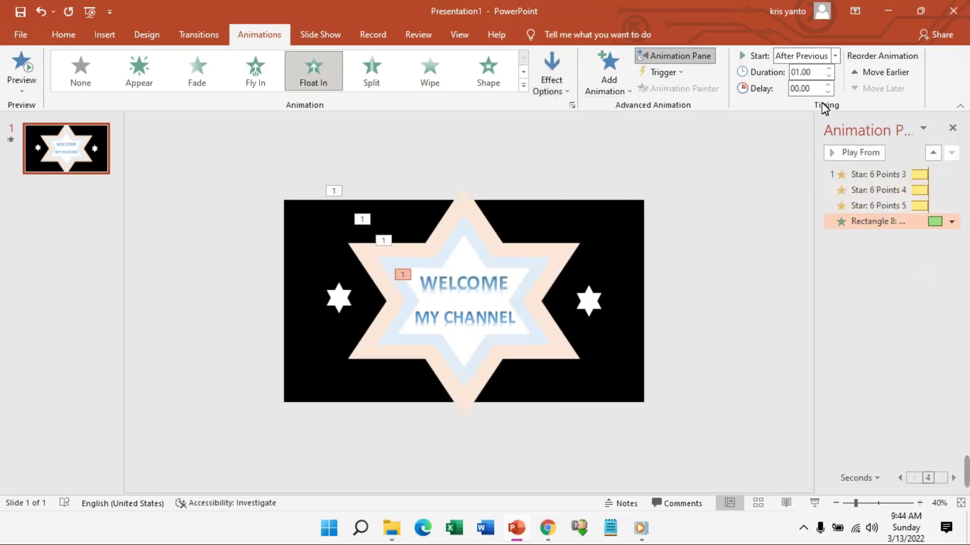
- Add an auto-reversing 150% Grow/Shrink pulse to all five stars
{"action": "left_click", "coordinate": [887, 178]}
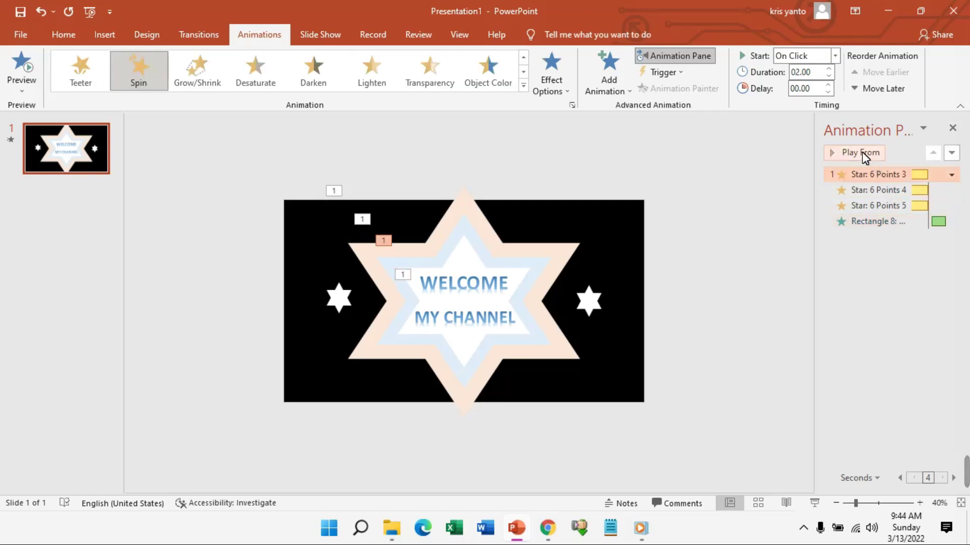
{"action": "left_click", "coordinate": [861, 153]}
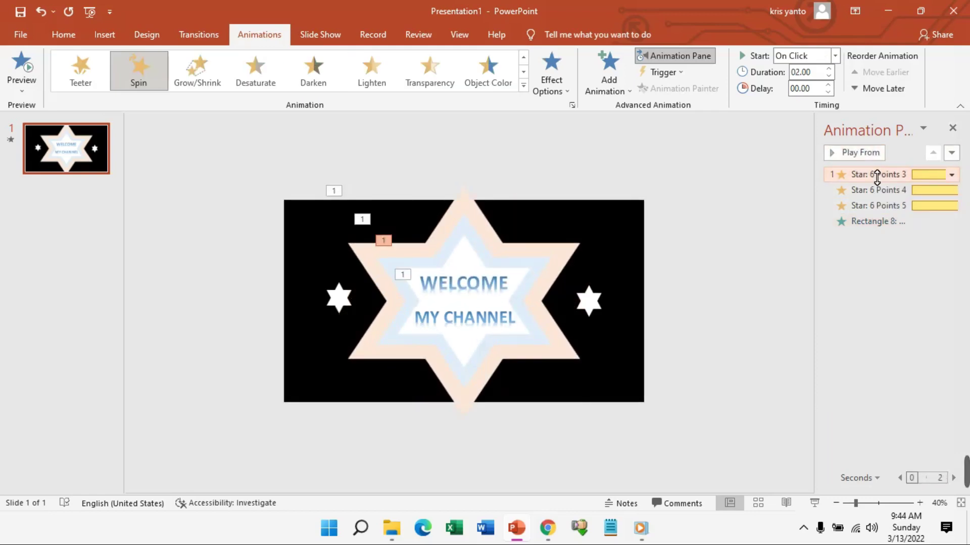
{"action": "left_click", "coordinate": [596, 305]}
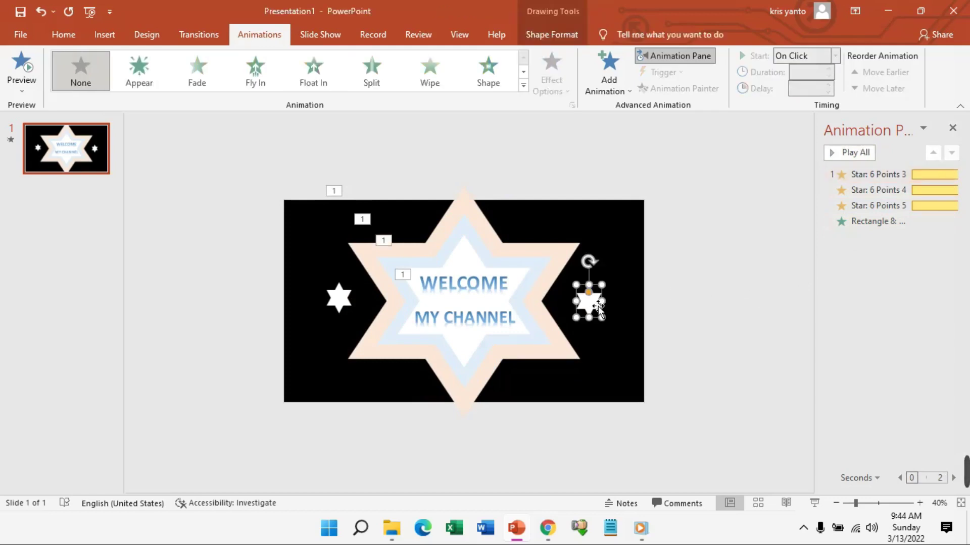
{"action": "left_click", "coordinate": [350, 300], "text": "shift"}
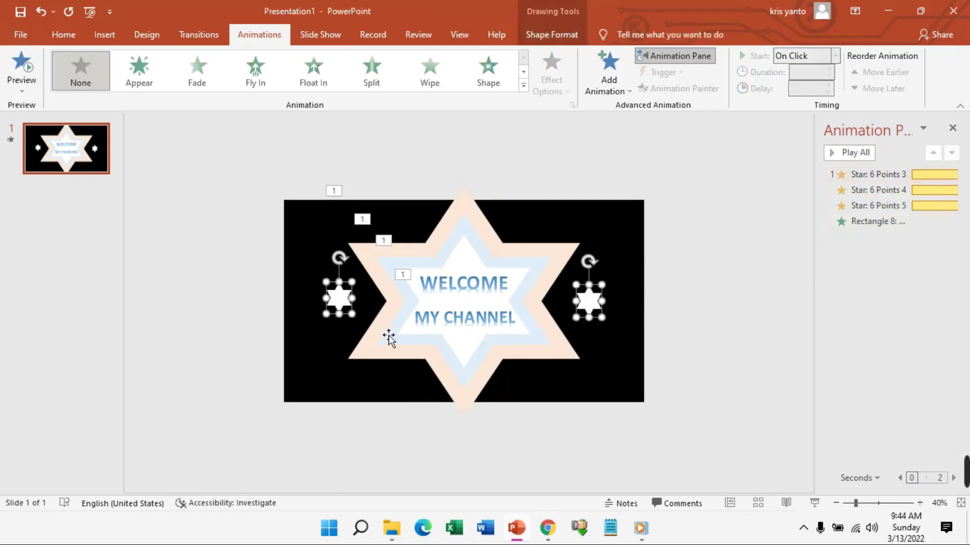
{"action": "left_click", "coordinate": [525, 285], "text": "shift"}
{"action": "left_click", "coordinate": [549, 273], "text": "shift"}
{"action": "left_click", "coordinate": [573, 261], "text": "shift"}
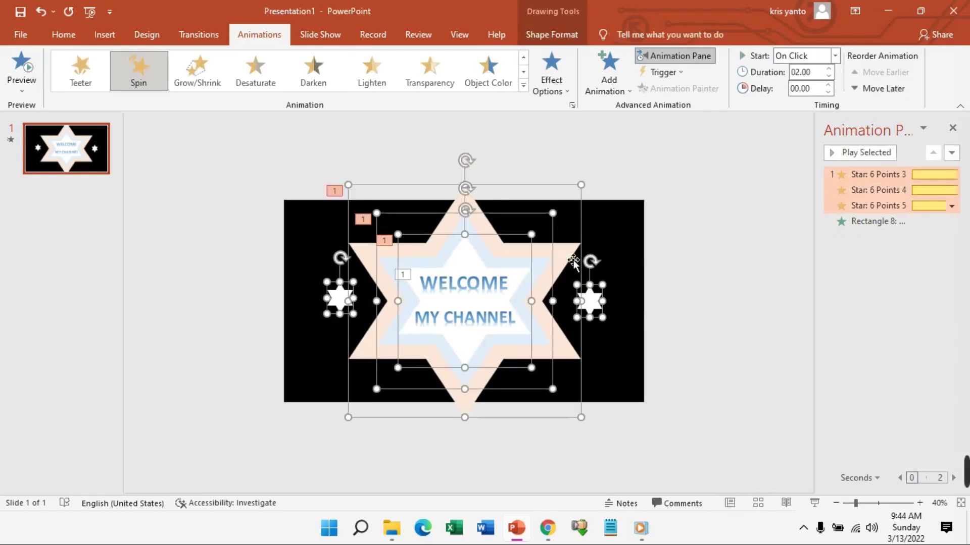
{"action": "left_click", "coordinate": [609, 61]}
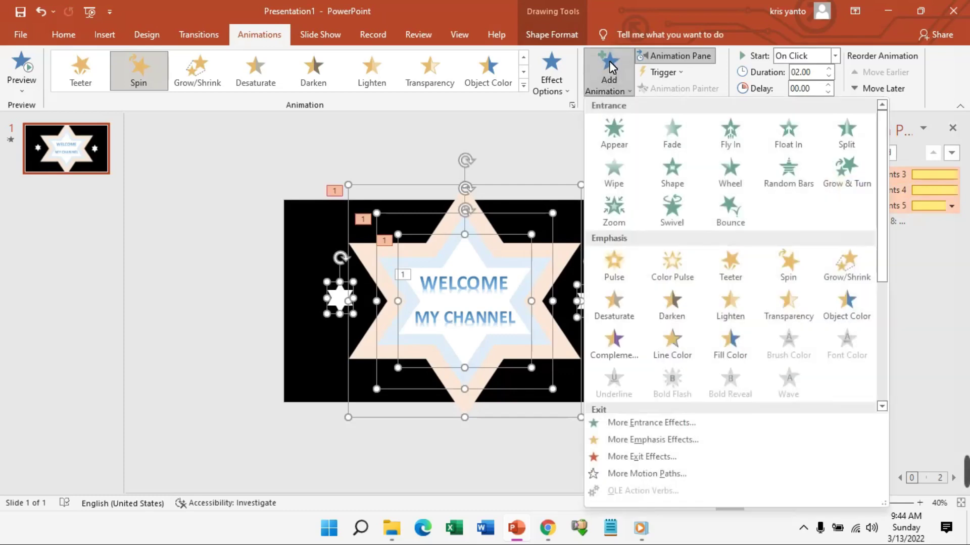
{"action": "left_click", "coordinate": [844, 272]}
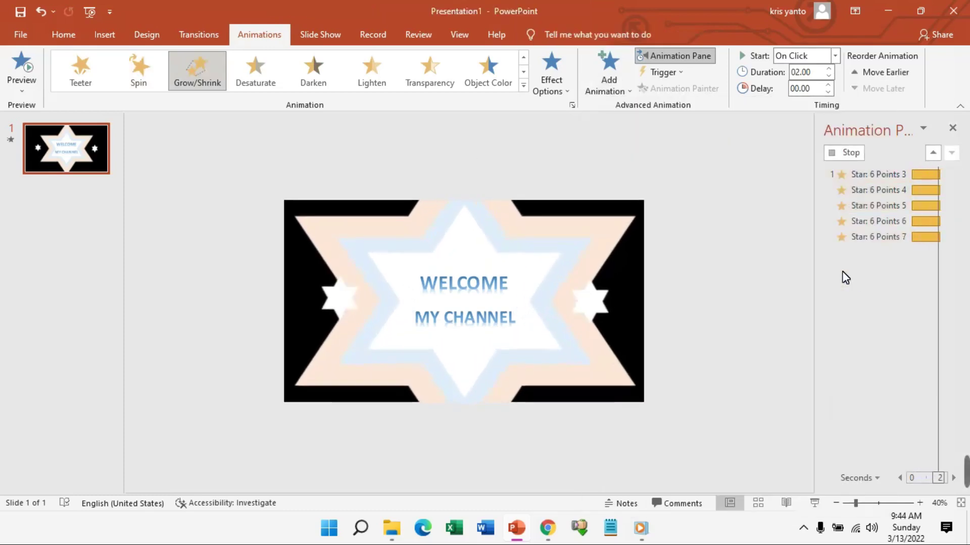
{"action": "left_click", "coordinate": [951, 303]}
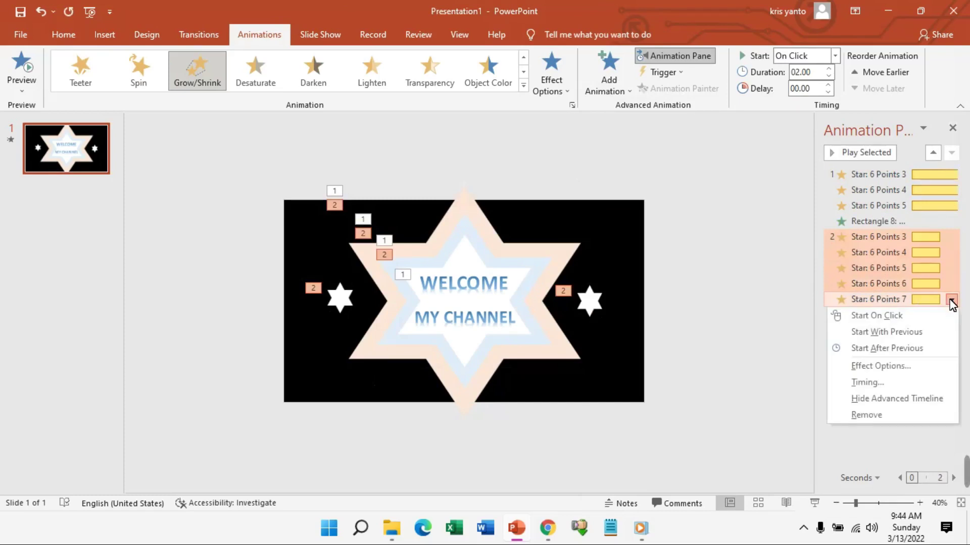
{"action": "left_click", "coordinate": [889, 367]}
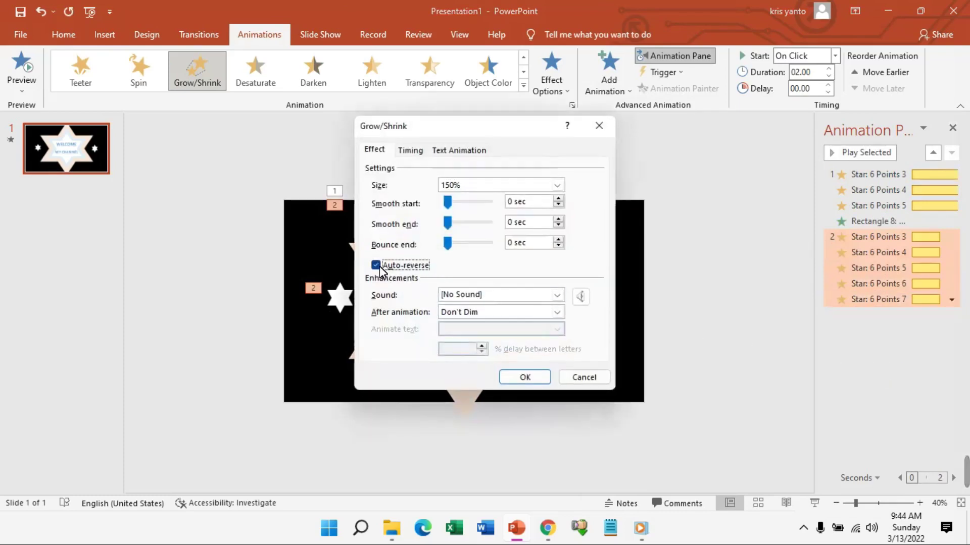
{"action": "left_click", "coordinate": [525, 378]}
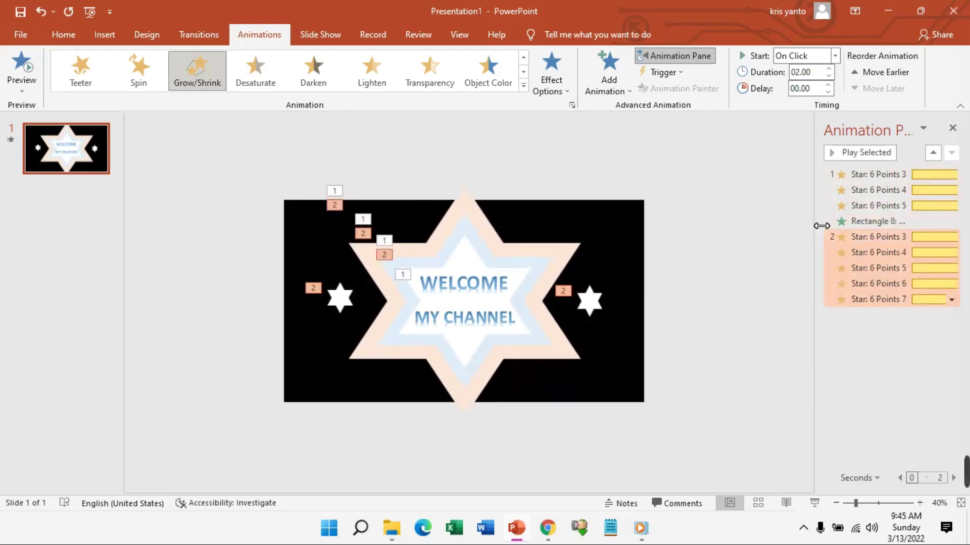
- Set the star pulse group to start With Previous after a 1.25-second delay, then preview
{"action": "left_click_drag", "start_coordinate": [817, 223], "coordinate": [720, 234]}
{"action": "left_click", "coordinate": [951, 301]}
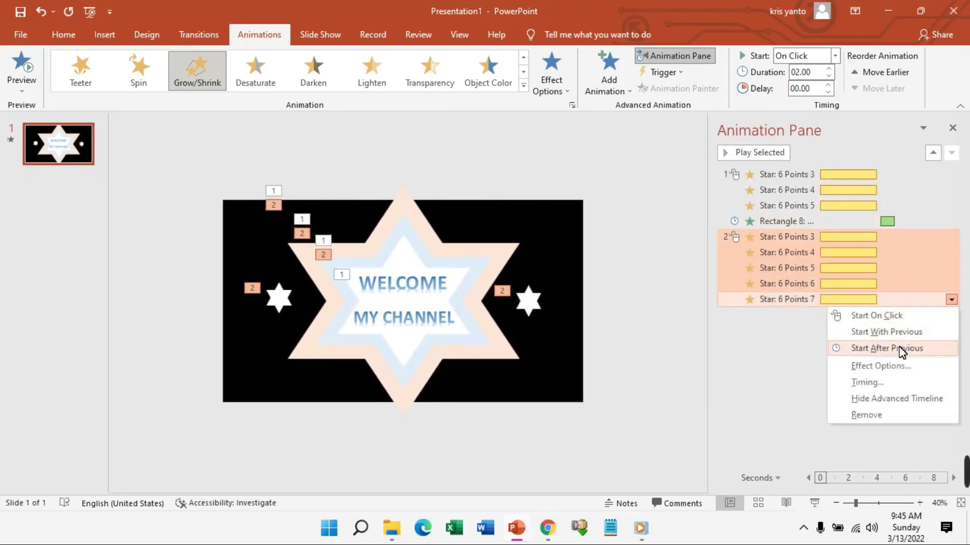
{"action": "left_click", "coordinate": [888, 347]}
{"action": "left_click", "coordinate": [40, 11]}
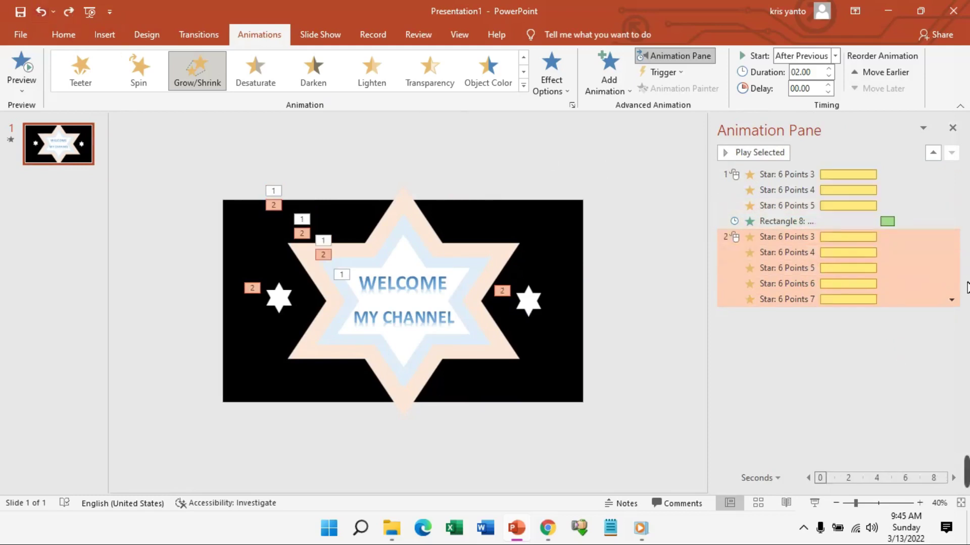
{"action": "left_click", "coordinate": [951, 300]}
{"action": "left_click", "coordinate": [889, 328]}
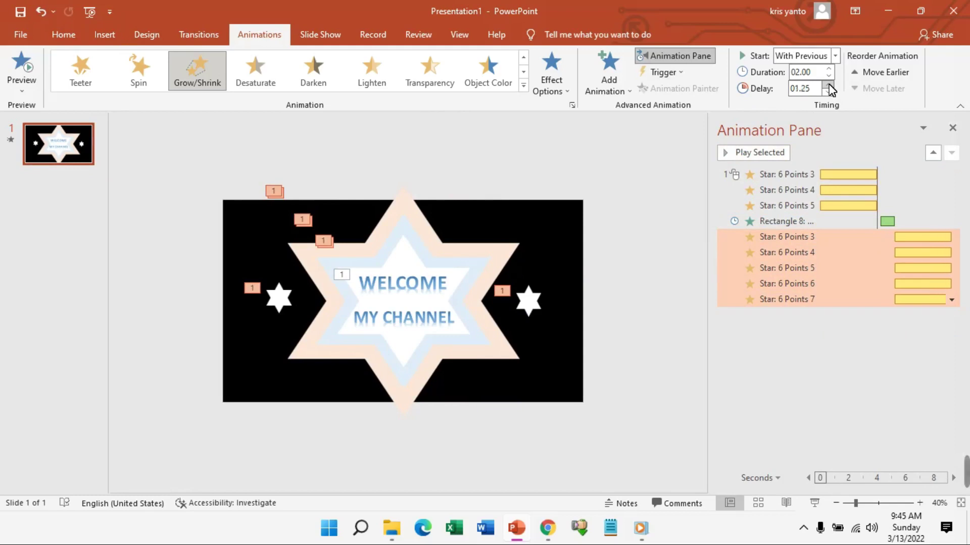
{"action": "left_click", "coordinate": [793, 174]}
{"action": "left_click", "coordinate": [757, 152]}
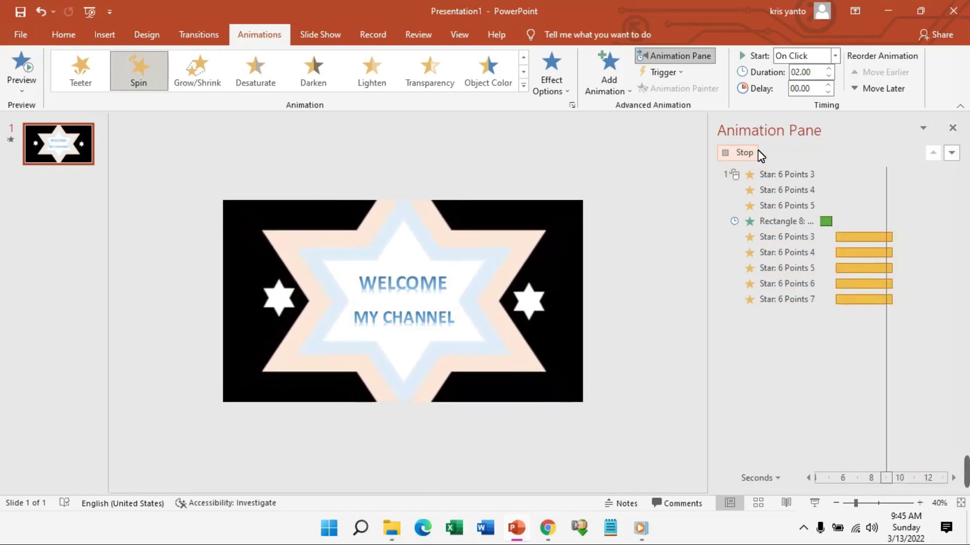
- Give MY CHANNEL a Float In entrance that starts After Previous
{"action": "left_click", "coordinate": [414, 317]}
{"action": "left_click", "coordinate": [311, 71]}
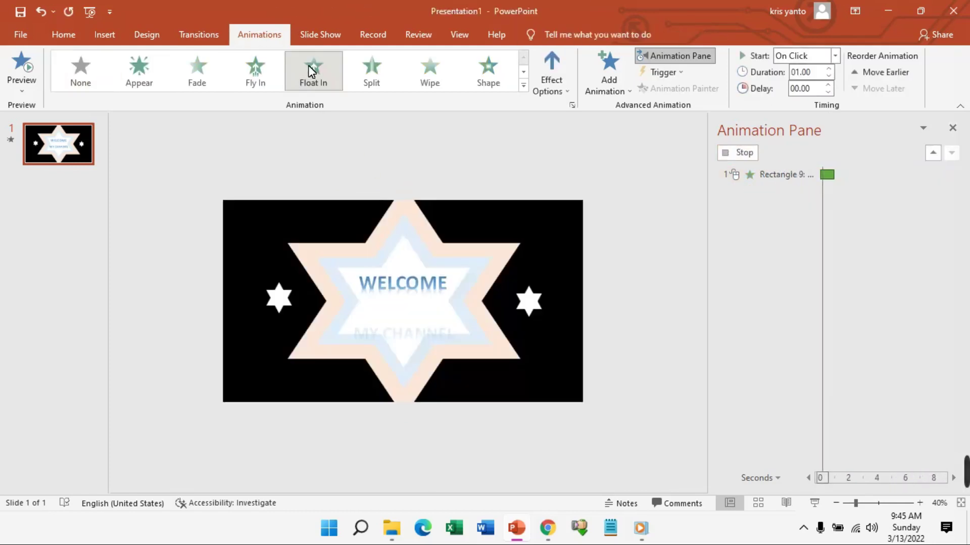
{"action": "left_click", "coordinate": [951, 315]}
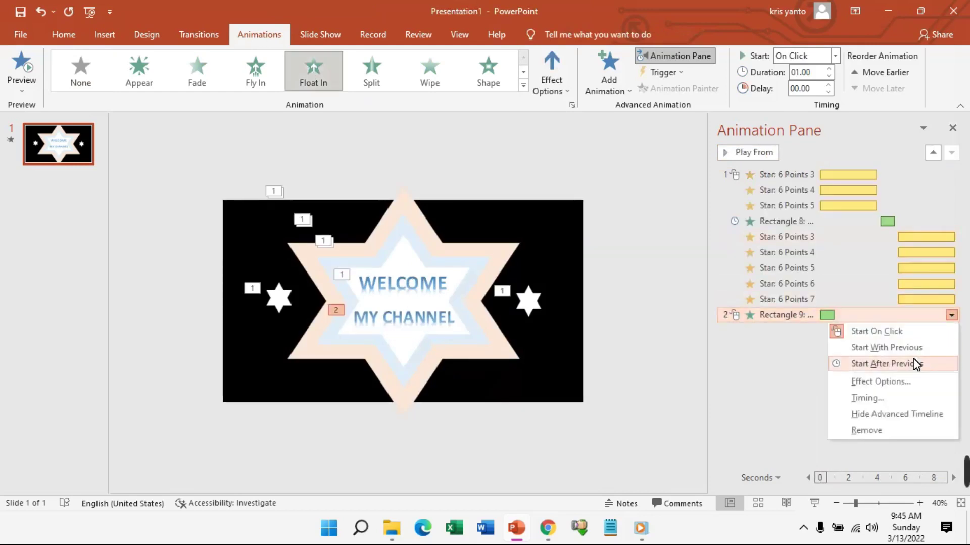
{"action": "left_click", "coordinate": [913, 363]}
- Add a Basic Zoom exit effect to both small side stars
{"action": "left_click", "coordinate": [538, 309]}
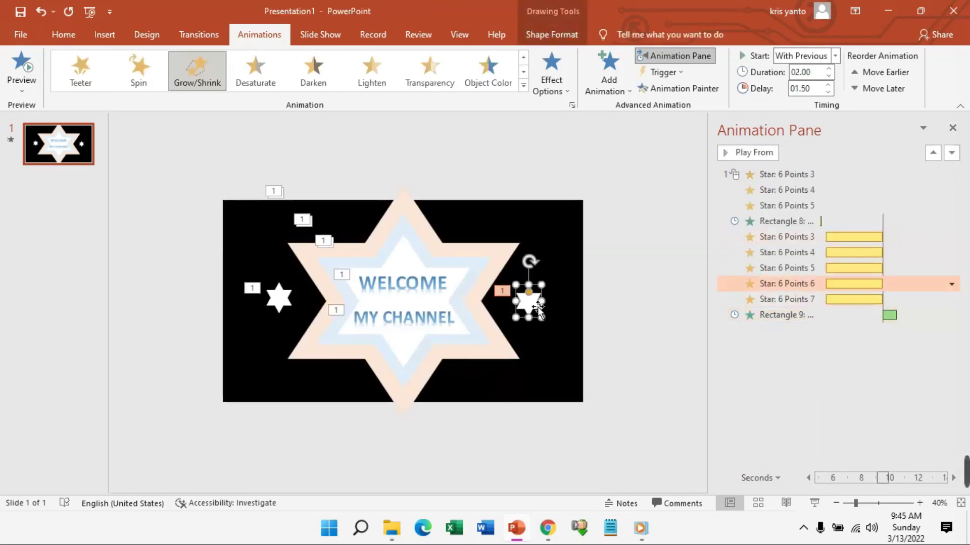
{"action": "left_click", "coordinate": [289, 303], "text": "shift"}
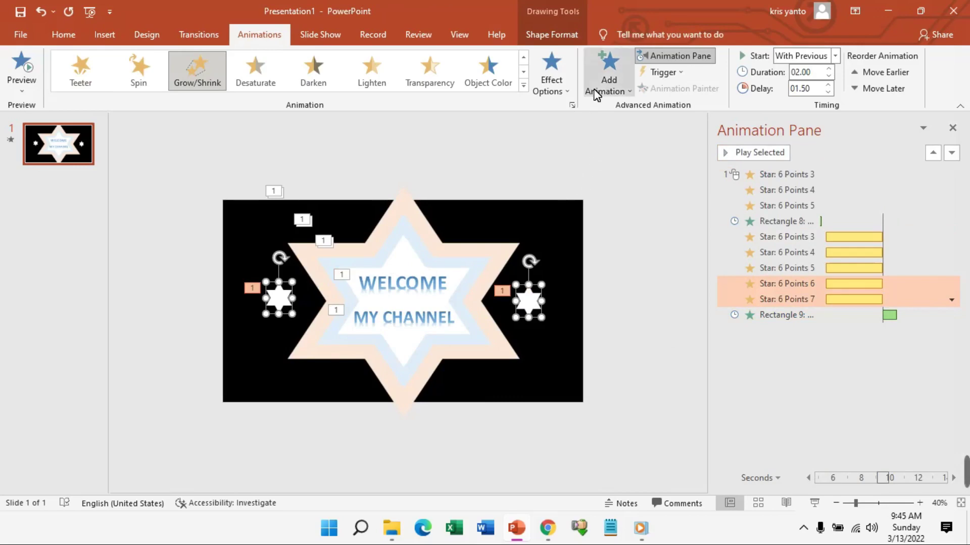
{"action": "left_click", "coordinate": [608, 76]}
{"action": "left_click", "coordinate": [657, 457]}
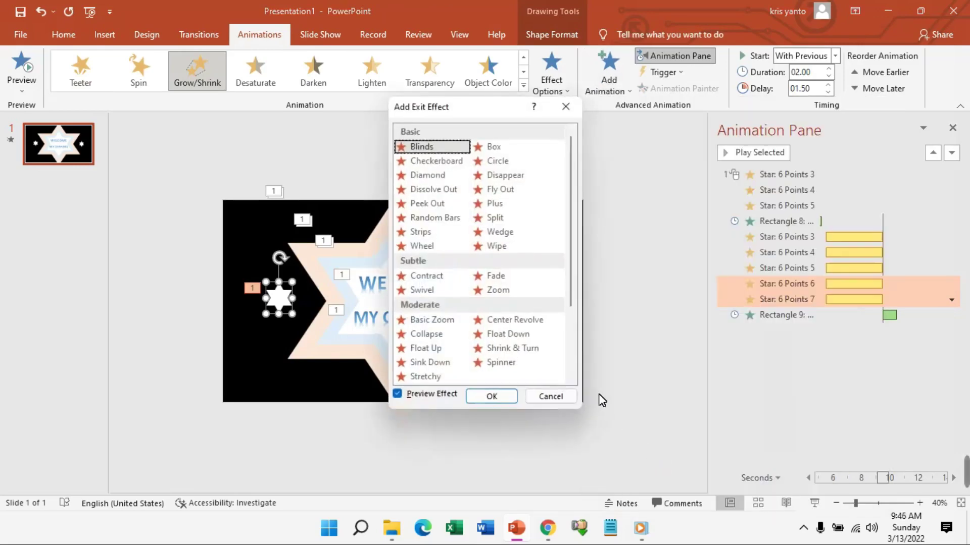
{"action": "left_click", "coordinate": [451, 325]}
{"action": "left_click", "coordinate": [490, 396]}
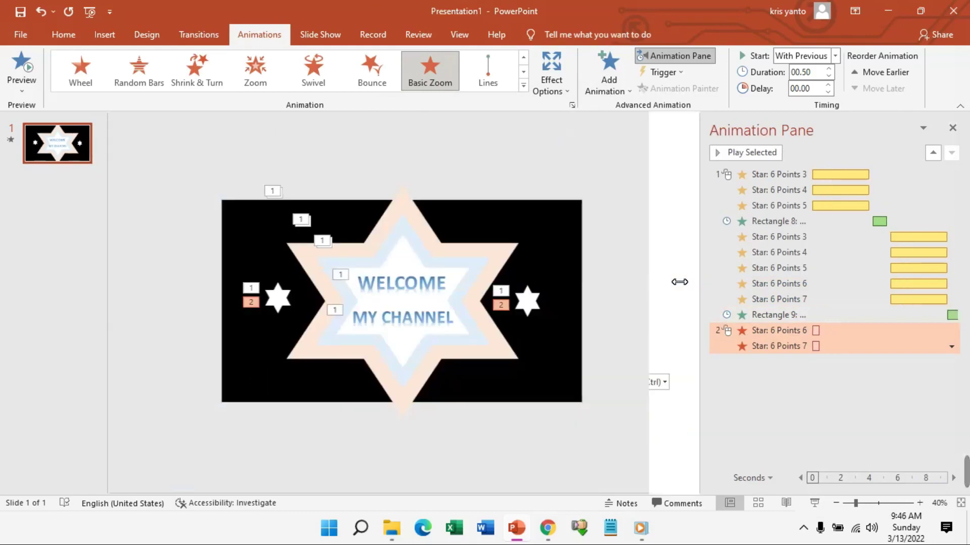
- Set the side-star exits to start With Previous with a raised delay, then preview
{"action": "left_click_drag", "start_coordinate": [715, 297], "coordinate": [658, 297]}
{"action": "left_click", "coordinate": [952, 346]}
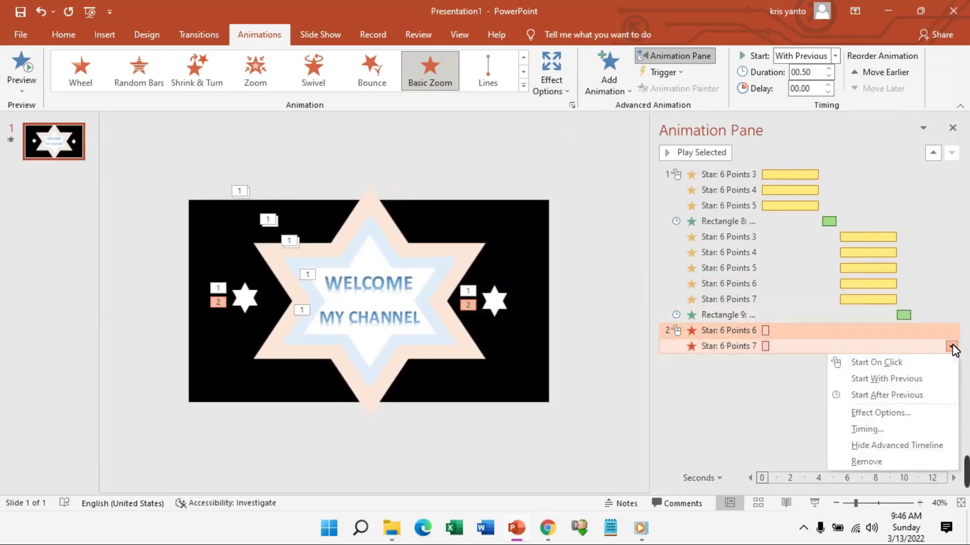
{"action": "left_click", "coordinate": [921, 380]}
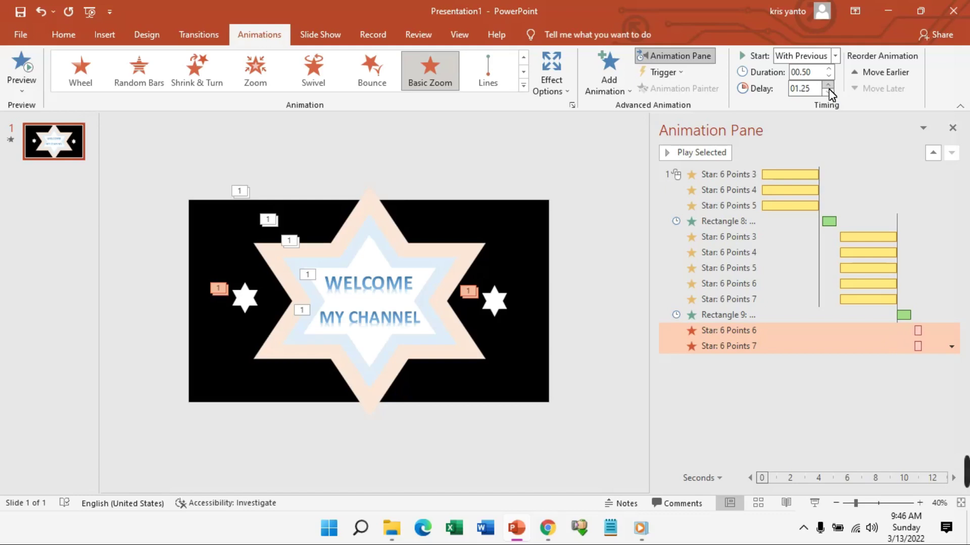
{"action": "left_click", "coordinate": [829, 91]}
{"action": "left_click", "coordinate": [733, 174]}
{"action": "left_click", "coordinate": [712, 152]}
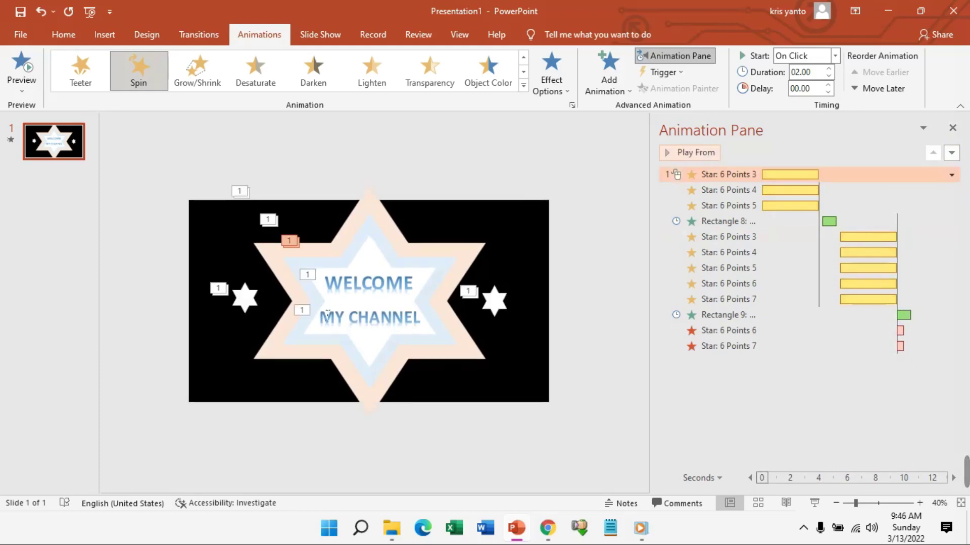
- Add a Zoom entrance to both side stars and move it above the WELCOME text animation
{"action": "left_click", "coordinate": [497, 307]}
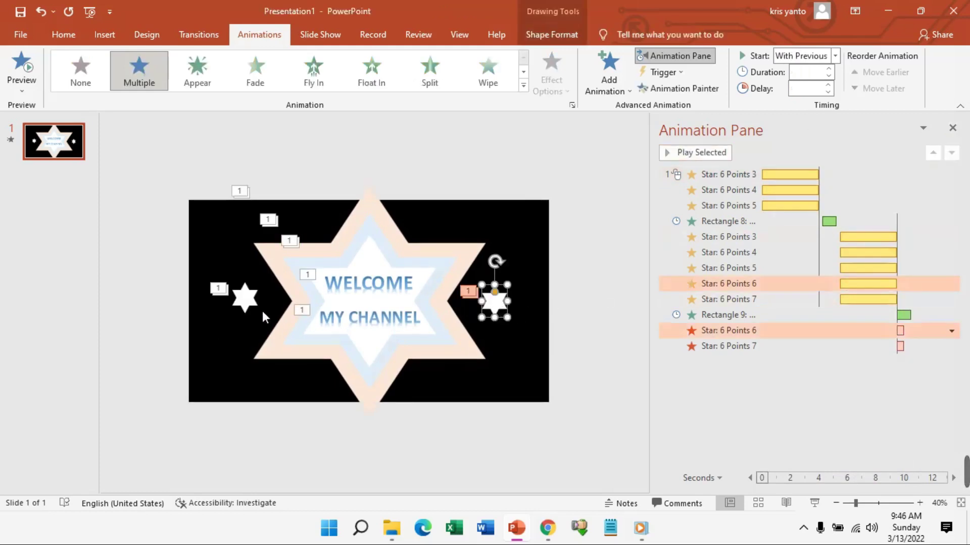
{"action": "left_click", "coordinate": [259, 308], "text": "shift"}
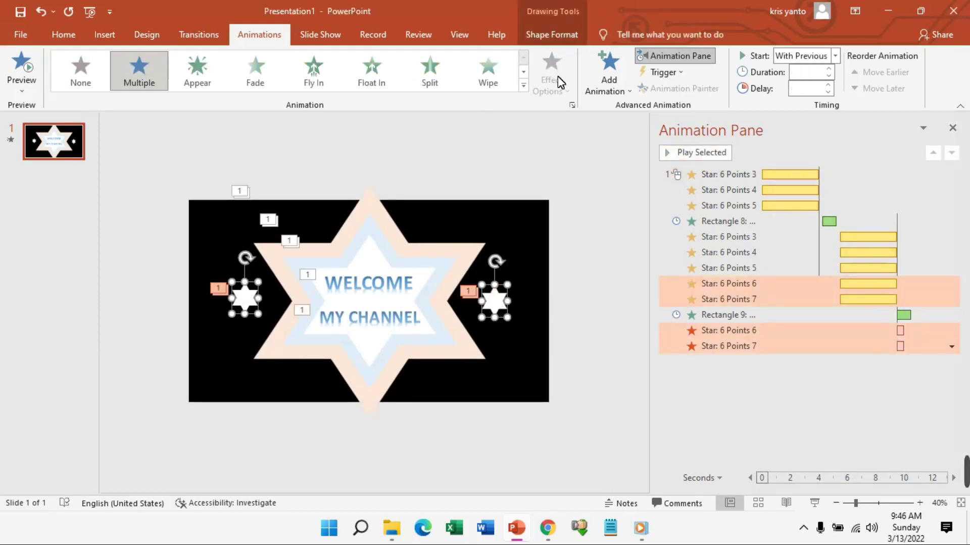
{"action": "left_click", "coordinate": [610, 68]}
{"action": "left_click", "coordinate": [613, 212]}
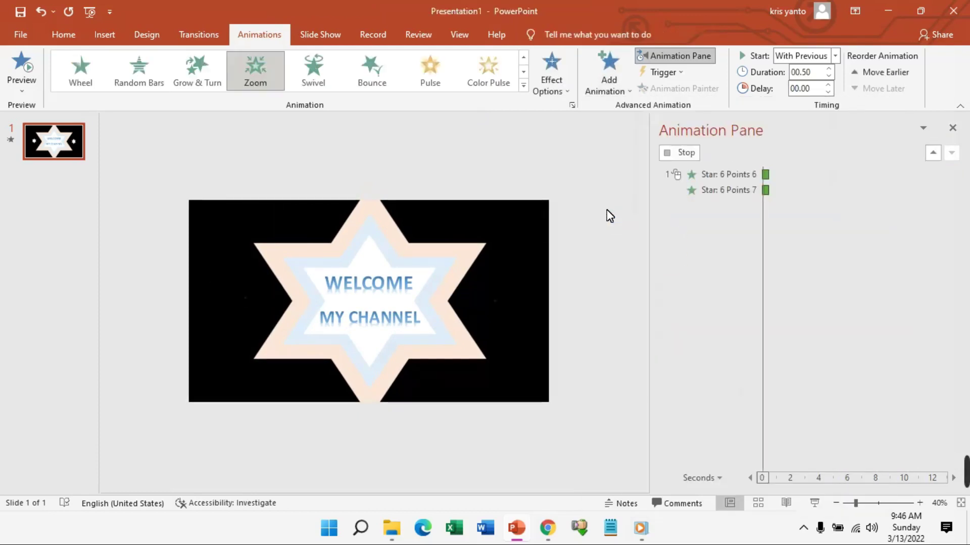
{"action": "mouse_move", "coordinate": [729, 377]}
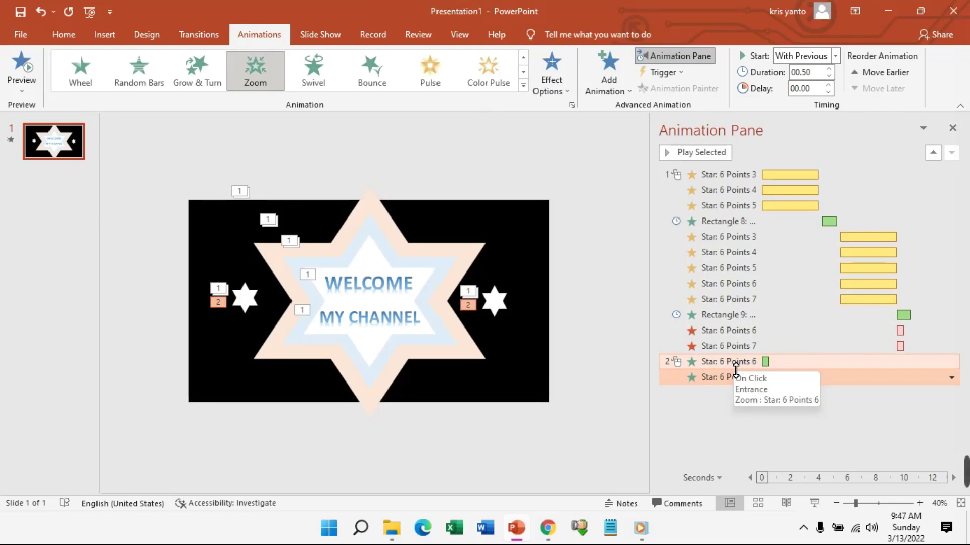
{"action": "left_click_drag", "start_coordinate": [736, 371], "coordinate": [742, 243]}
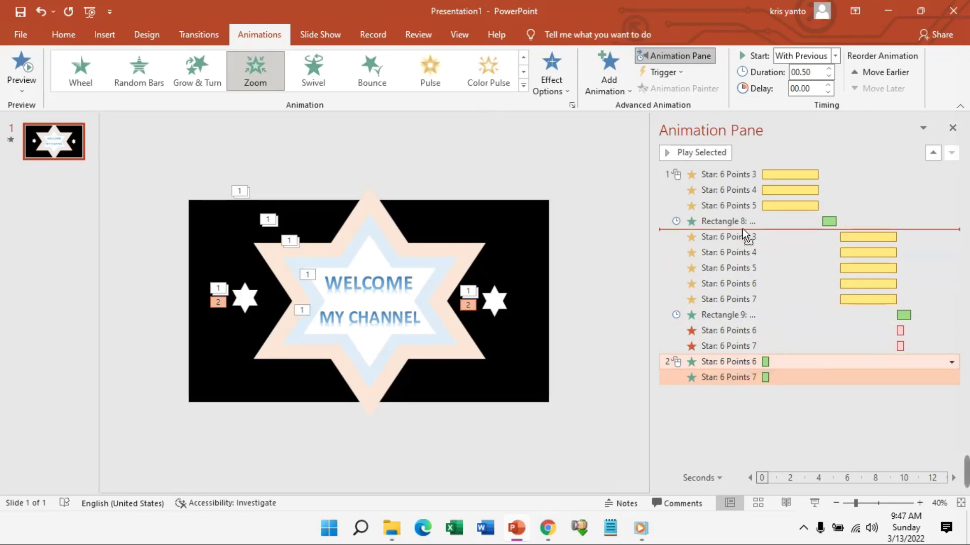
{"action": "left_click_drag", "start_coordinate": [742, 233], "coordinate": [739, 218]}
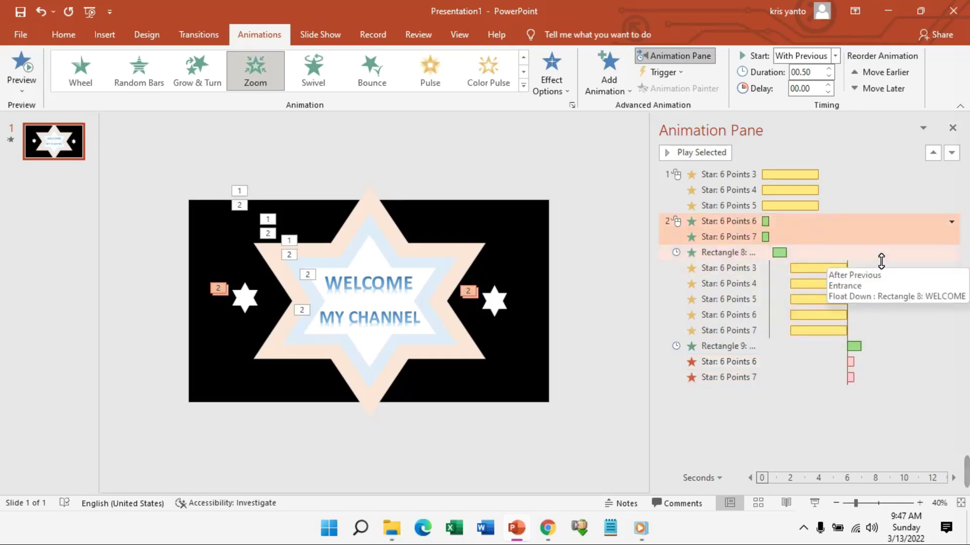
- Set the side-star zoom entrances to start With Previous after 4.25 seconds, then preview
{"action": "left_click", "coordinate": [950, 223]}
{"action": "left_click", "coordinate": [920, 255]}
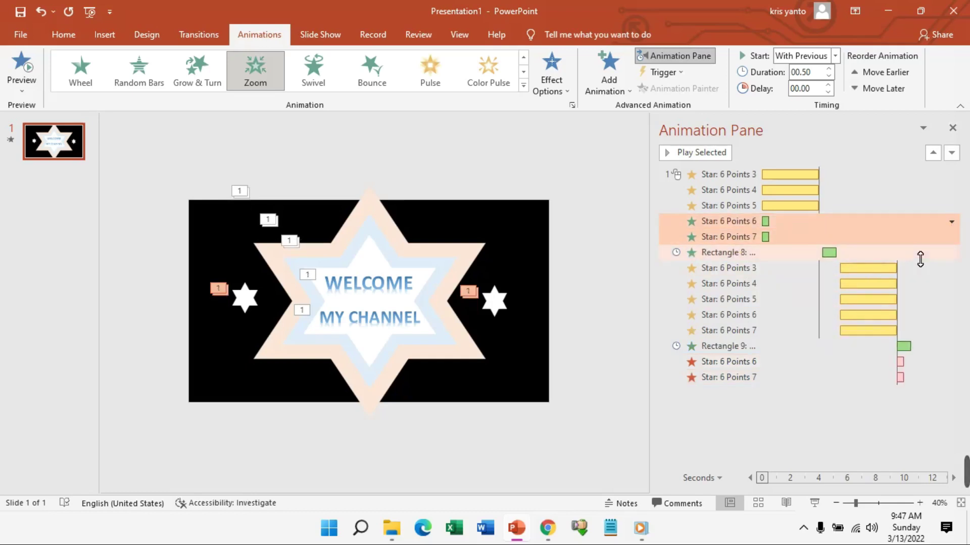
{"action": "left_click", "coordinate": [828, 85]}
{"action": "left_click", "coordinate": [828, 85]}
{"action": "left_click", "coordinate": [829, 85]}
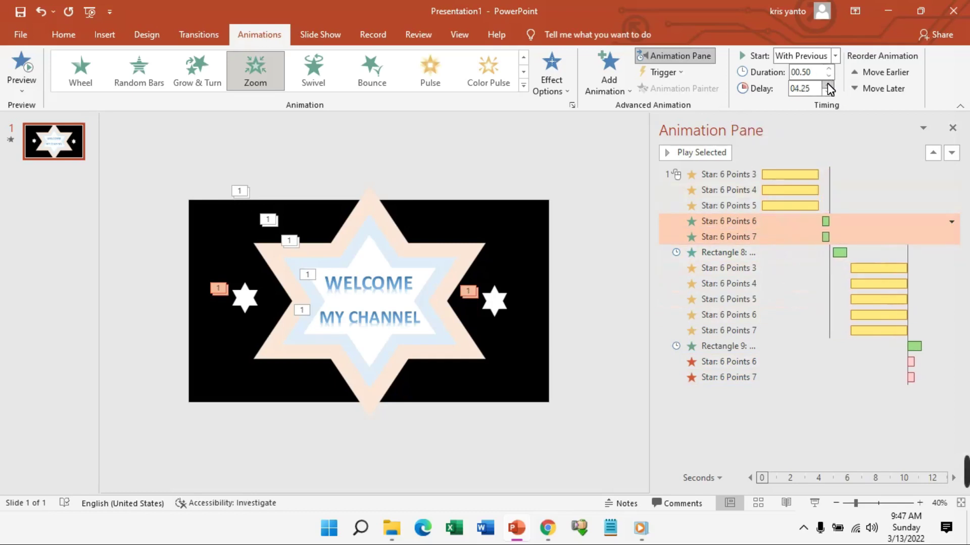
{"action": "left_click", "coordinate": [746, 174]}
{"action": "left_click", "coordinate": [703, 153]}
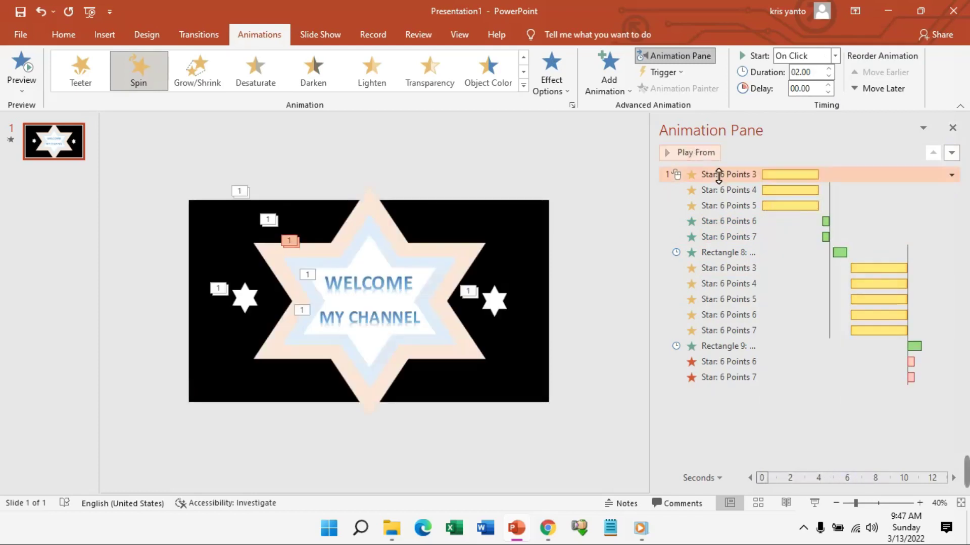
- Set the WELCOME text animation to start With Previous
{"action": "left_click", "coordinate": [822, 257]}
{"action": "left_click", "coordinate": [953, 256]}
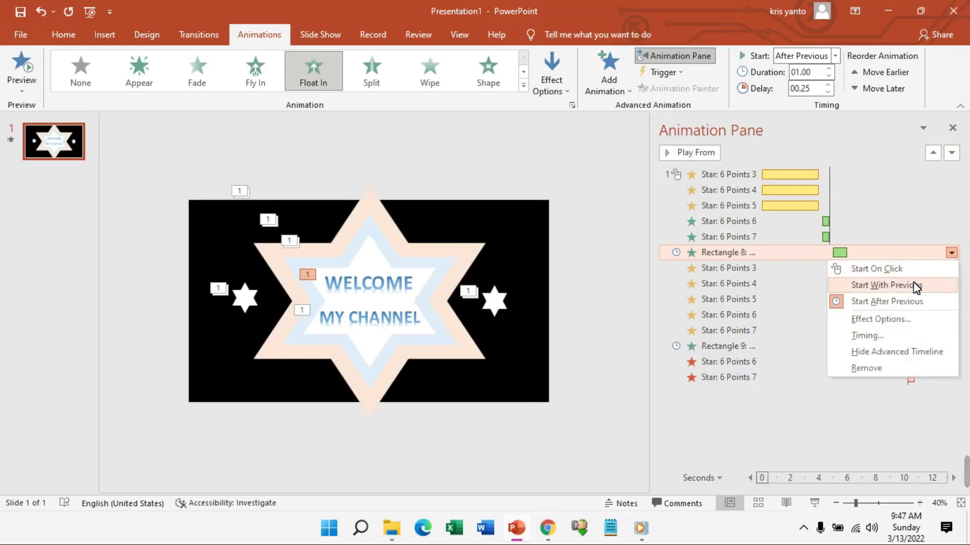
{"action": "left_click", "coordinate": [913, 283]}
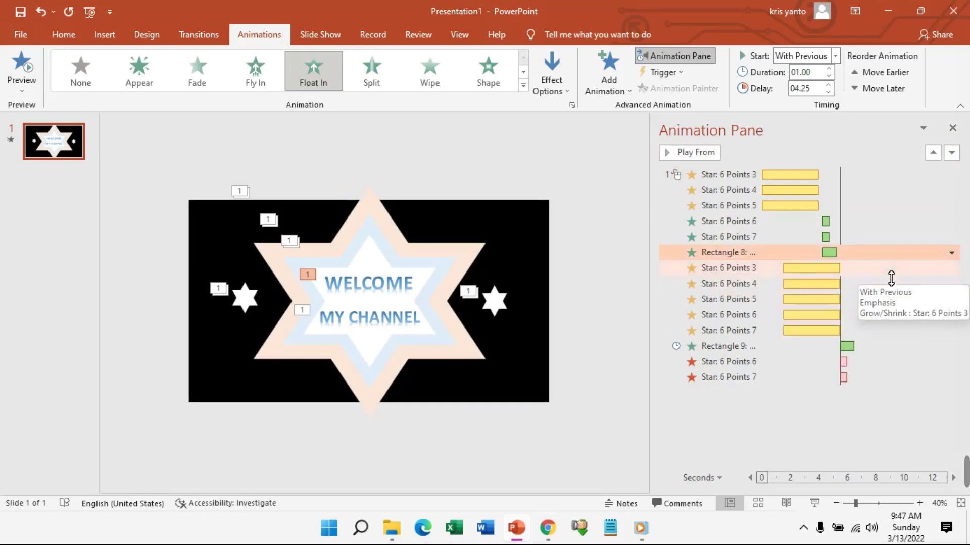
- Raise the five-star Grow/Shrink group's delay to 4.50 seconds and preview the sequence
{"action": "left_click", "coordinate": [912, 271]}
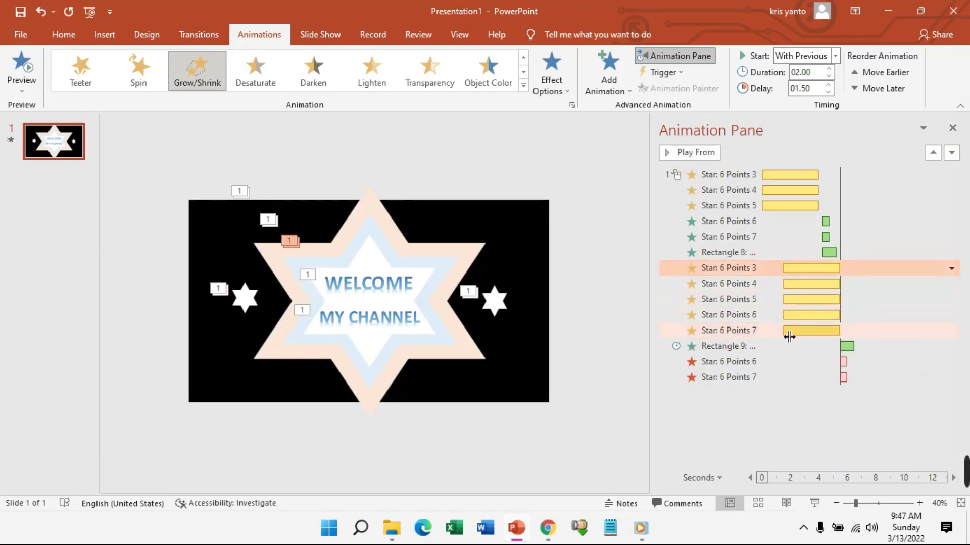
{"action": "left_click", "coordinate": [830, 336], "text": "shift"}
{"action": "left_click", "coordinate": [952, 336]}
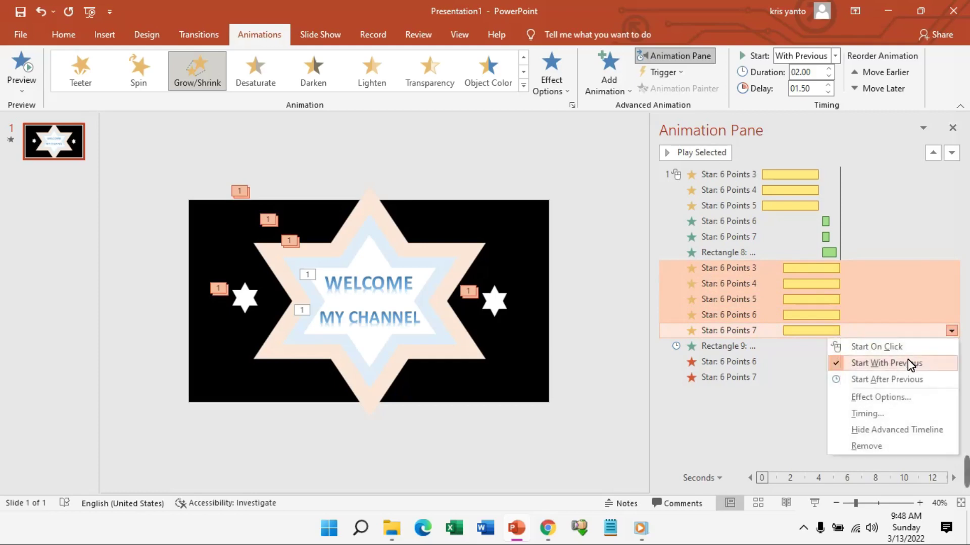
{"action": "left_click", "coordinate": [909, 364]}
{"action": "left_click", "coordinate": [829, 86]}
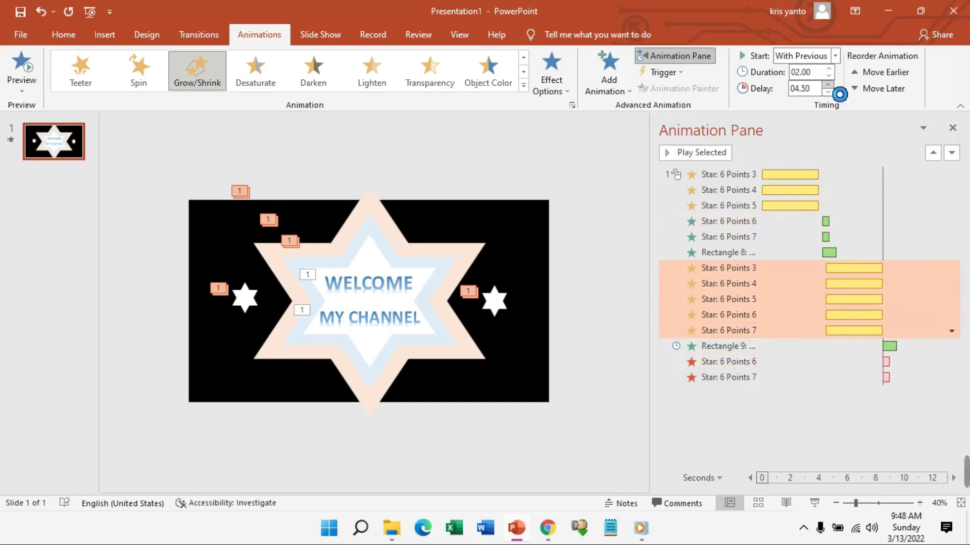
{"action": "left_click", "coordinate": [828, 86]}
{"action": "left_click", "coordinate": [828, 86]}
{"action": "left_click", "coordinate": [829, 86]}
{"action": "left_click", "coordinate": [828, 86]}
{"action": "left_click", "coordinate": [779, 174]}
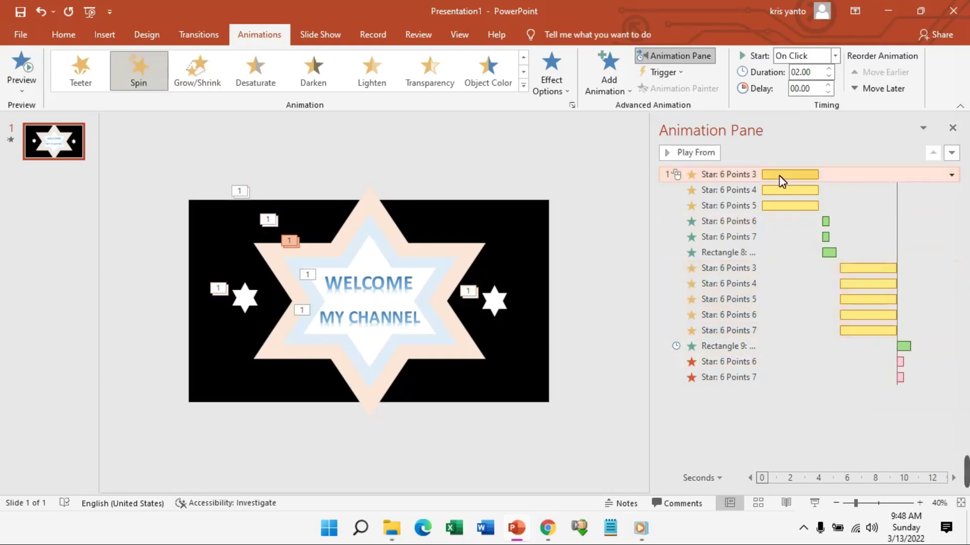
{"action": "left_click", "coordinate": [700, 149]}
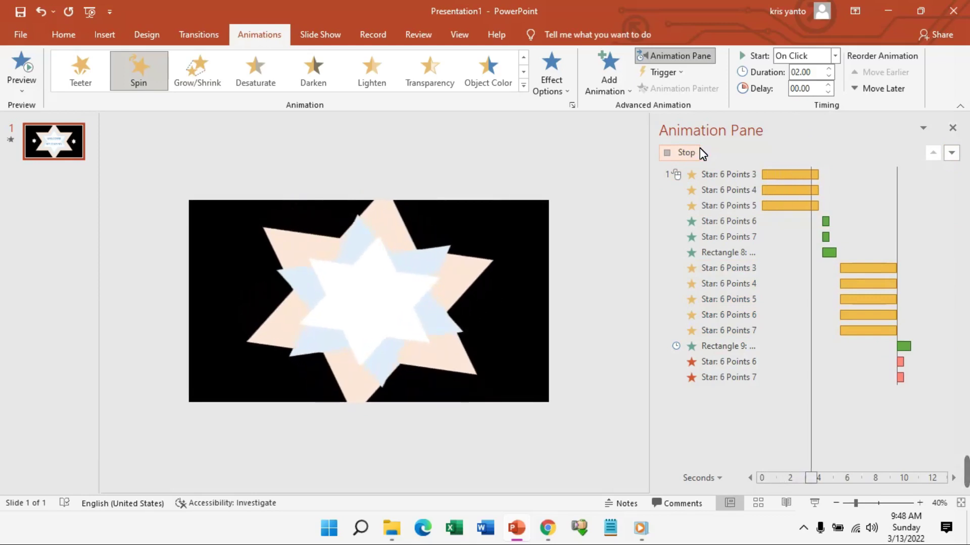